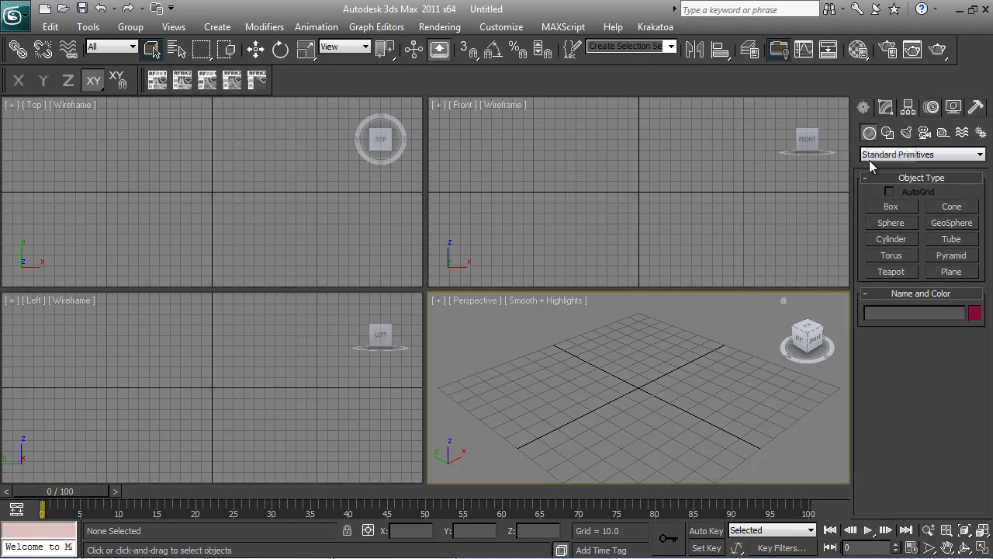
# Keep the Standard Primitives category and leave the reference coordinate system on View.
pyautogui.click(918, 159)
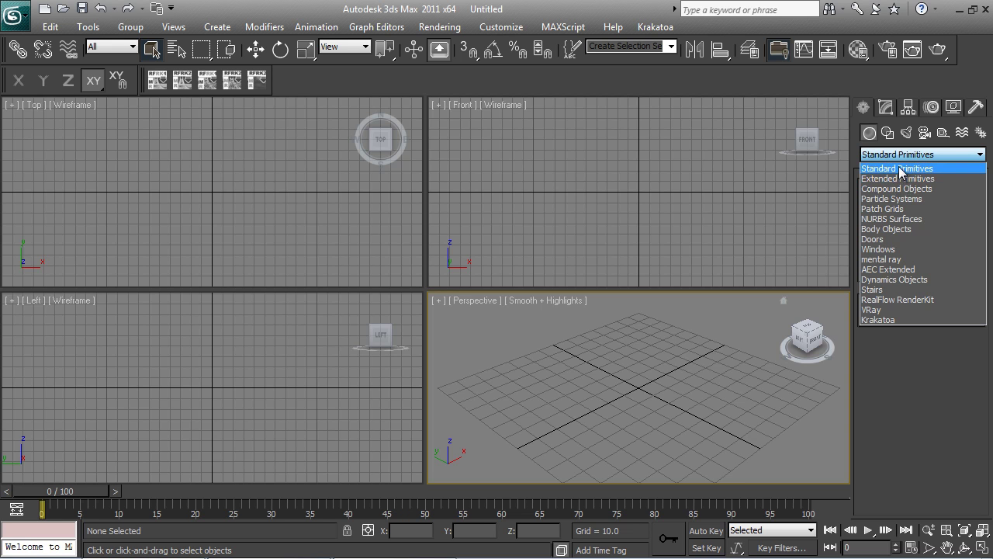
pyautogui.click(904, 168)
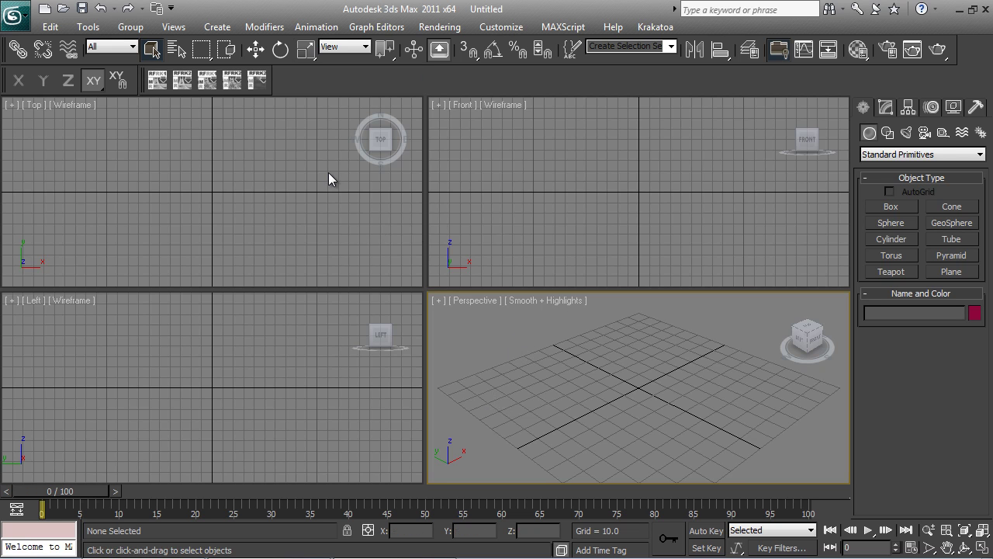
pyautogui.click(363, 47)
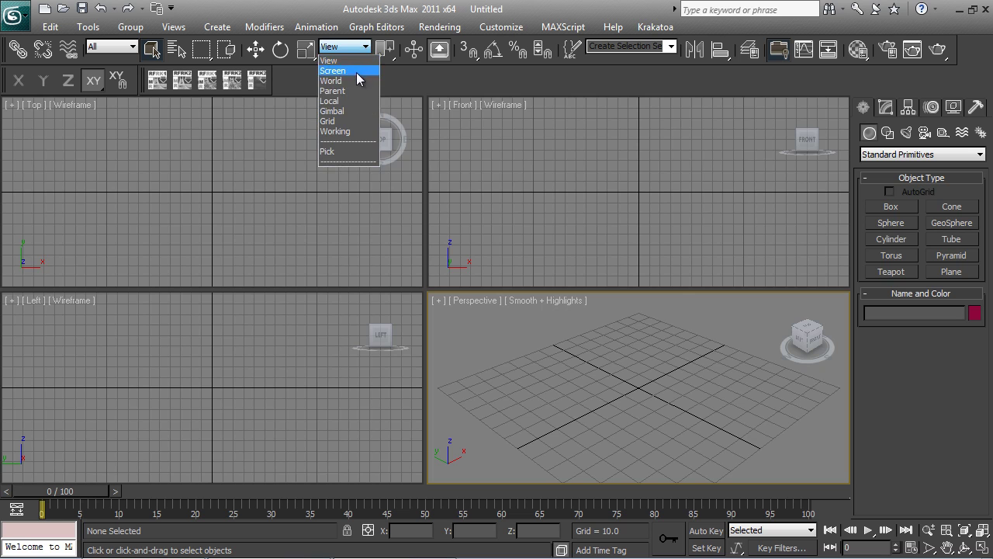
pyautogui.click(495, 363)
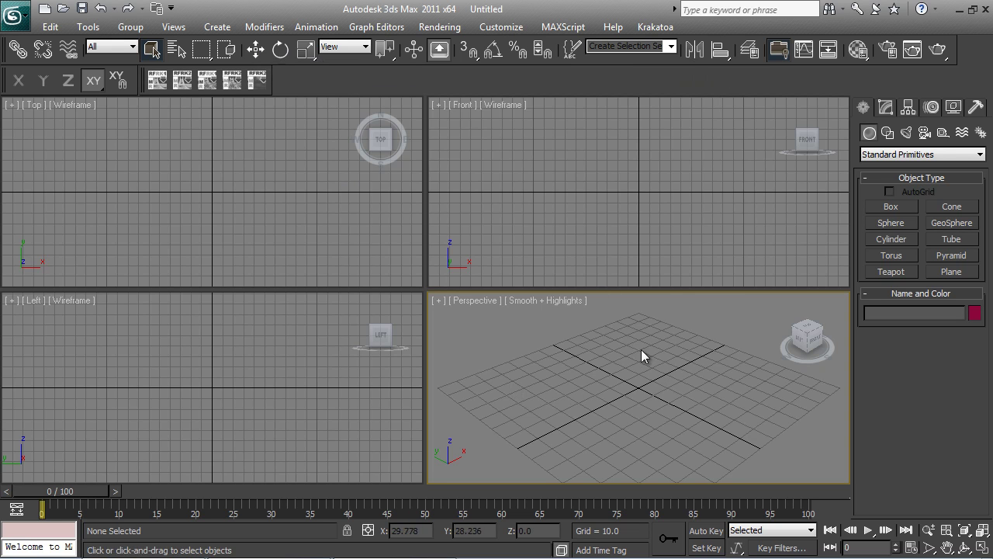
# Show the Extras toolbar, dock it in the top toolbar row, and pick the Box primitive.
pyautogui.rightClick(341, 84)
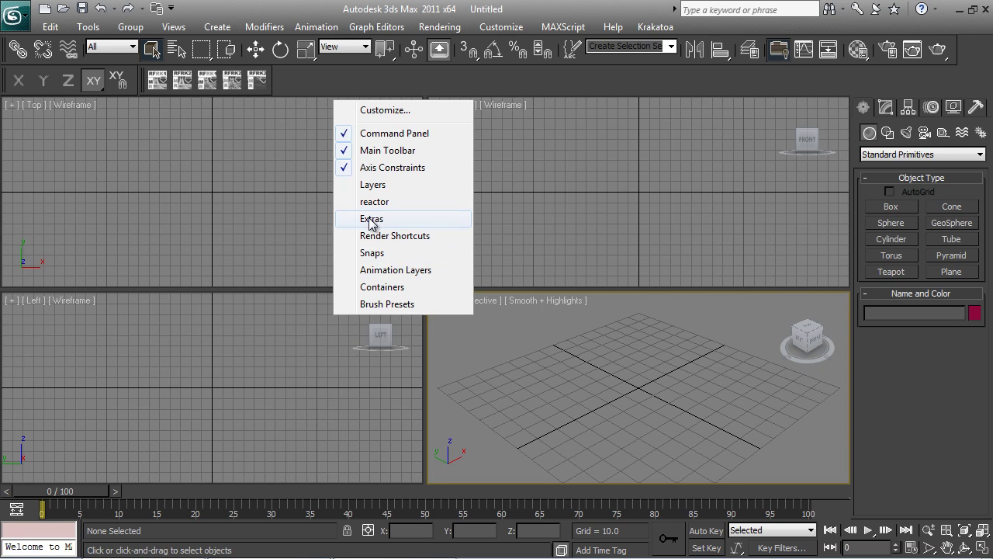
pyautogui.rightClick(338, 85)
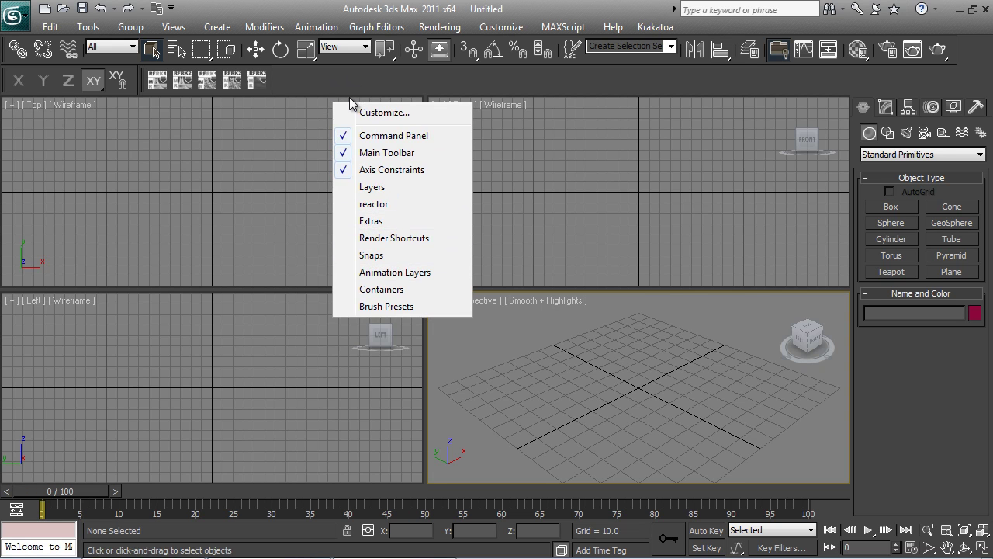
pyautogui.click(370, 222)
pyautogui.moveTo(264, 168)
pyautogui.mouseDown()
pyautogui.moveTo(325, 87)
pyautogui.moveTo(330, 109)
pyautogui.moveTo(325, 90)
pyautogui.mouseUp()
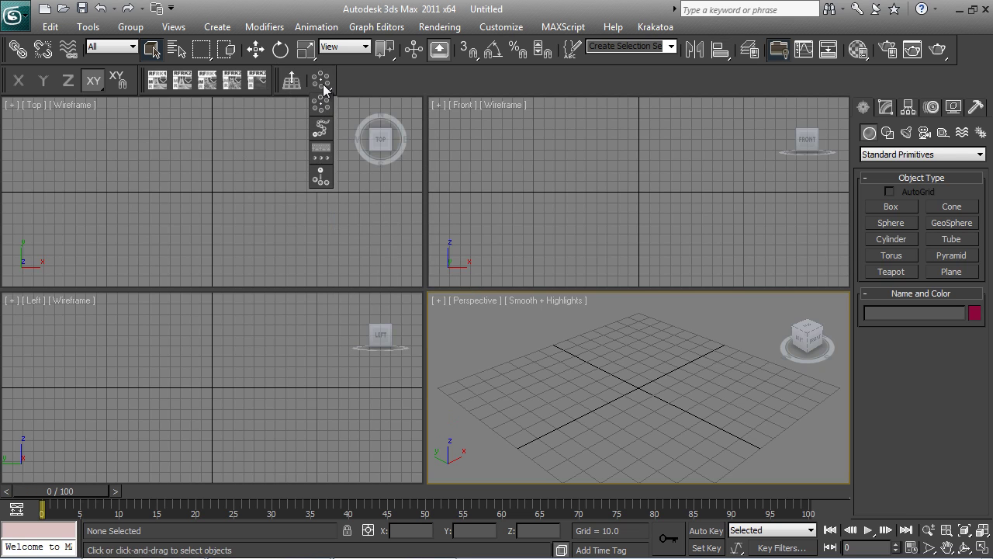
pyautogui.moveTo(324, 90); pyautogui.dragTo(358, 89)
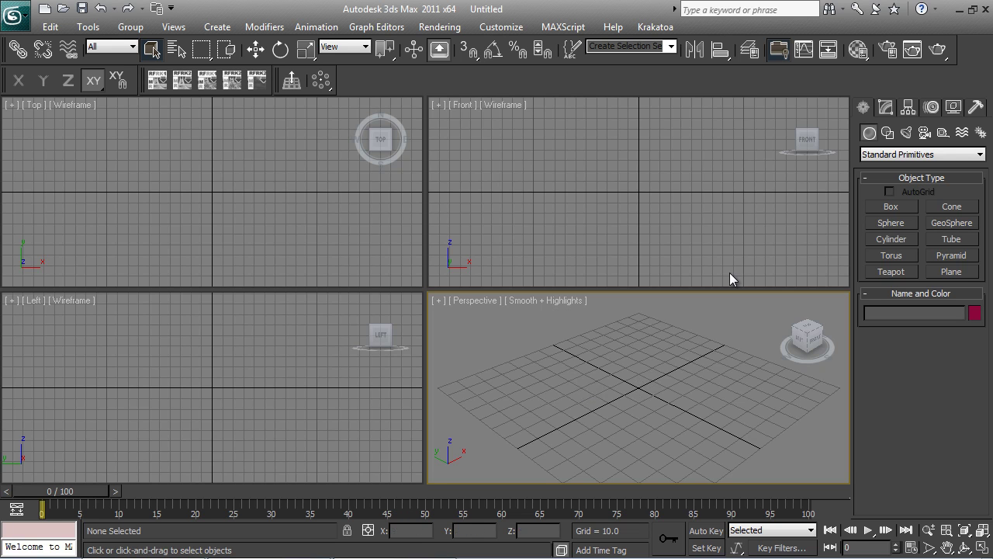
pyautogui.click(886, 208)
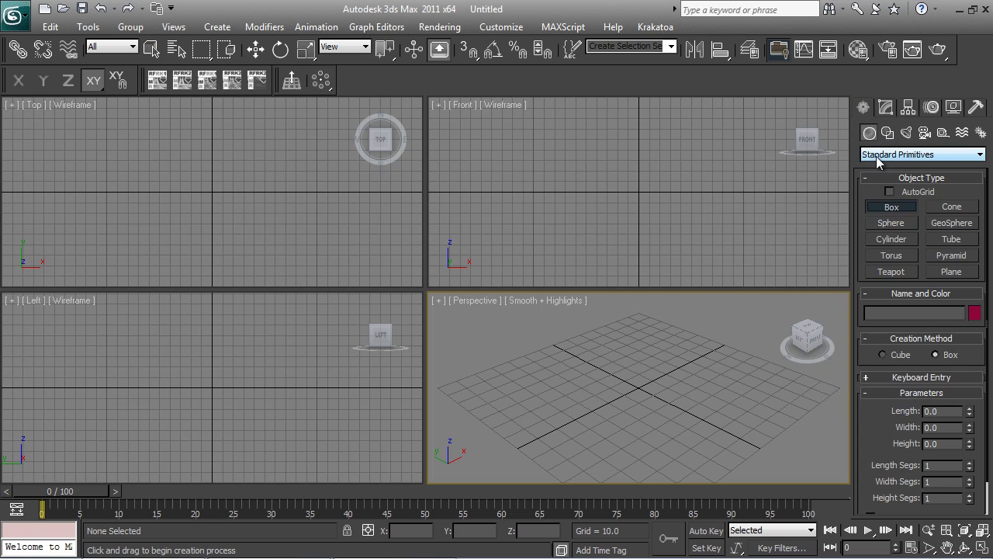
# Draw a 40.18 × 86.731 × 33.335 box on the grid, then orbit to face it front-on.
pyautogui.click(901, 209)
pyautogui.moveTo(668, 358); pyautogui.dragTo(594, 454)
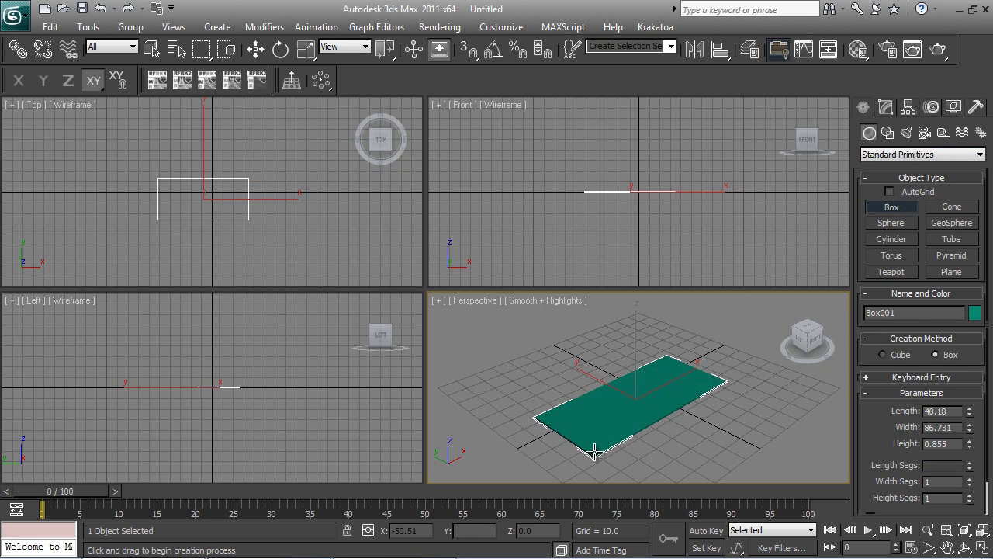
pyautogui.click(605, 397)
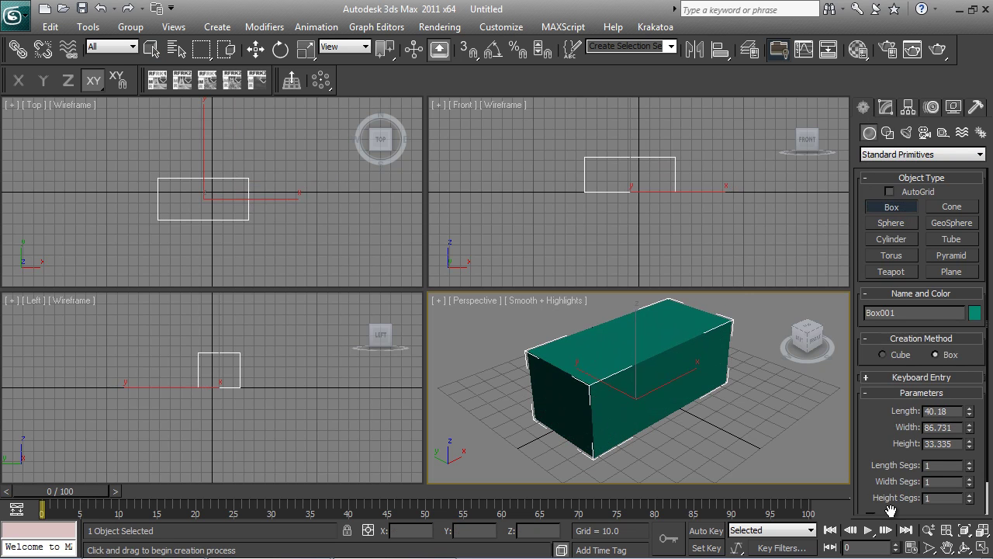
pyautogui.click(964, 549)
pyautogui.moveTo(630, 376); pyautogui.dragTo(623, 373)
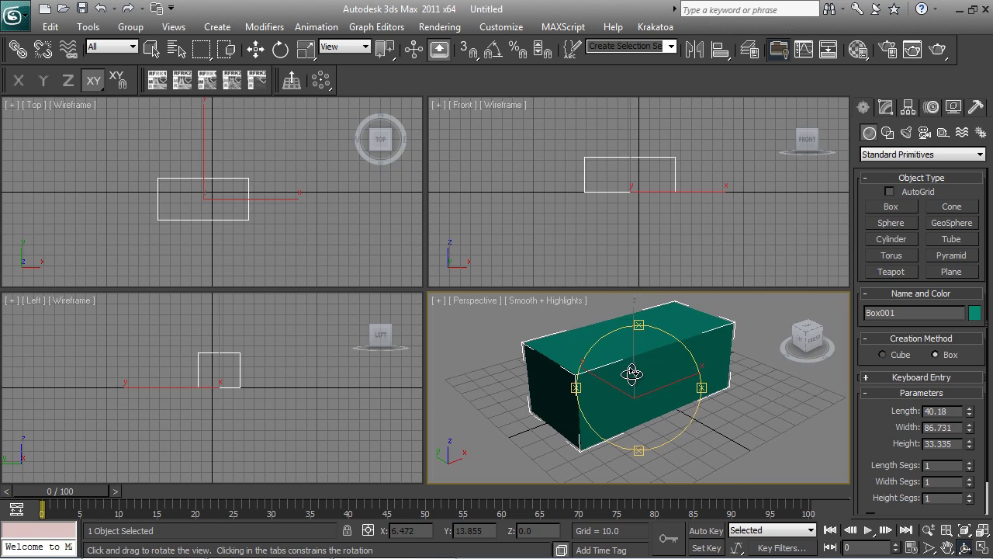
pyautogui.moveTo(627, 373)
pyautogui.mouseDown()
pyautogui.moveTo(571, 367)
pyautogui.moveTo(625, 379)
pyautogui.moveTo(598, 360)
pyautogui.moveTo(610, 356)
pyautogui.mouseUp()
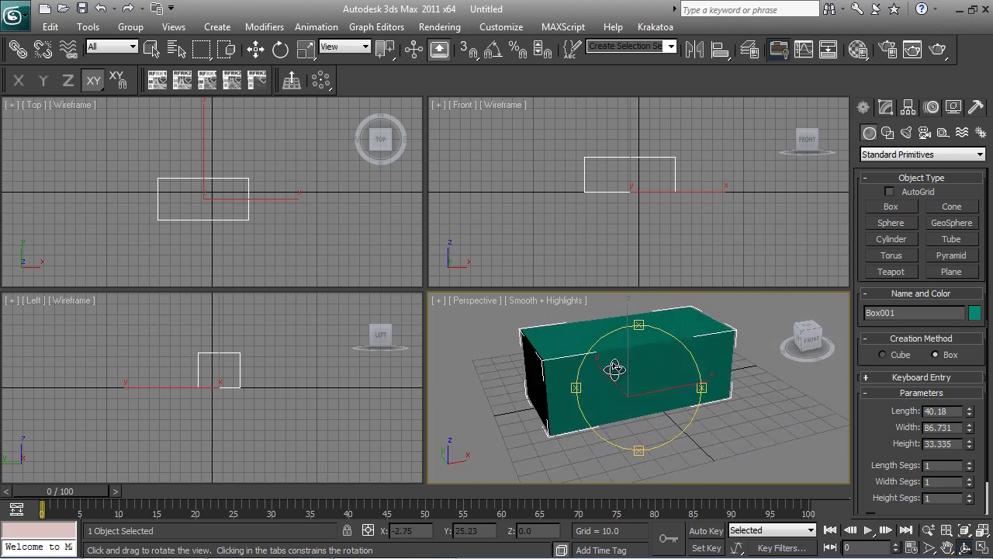
# Maximize the Perspective viewport with Alt+W and orbit to look down across the box's front.
pyautogui.hotkey('alt', 'w')
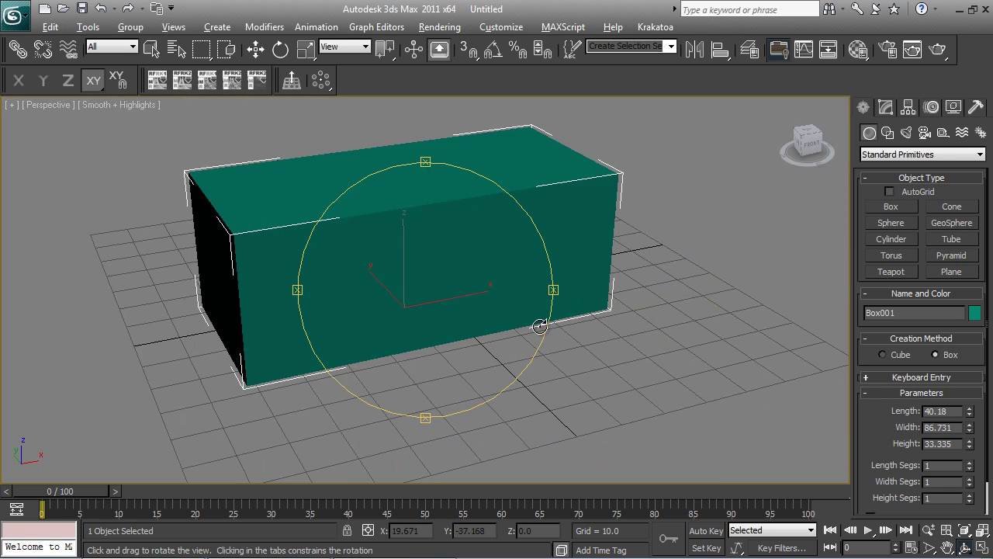
pyautogui.moveTo(399, 281); pyautogui.dragTo(620, 283)
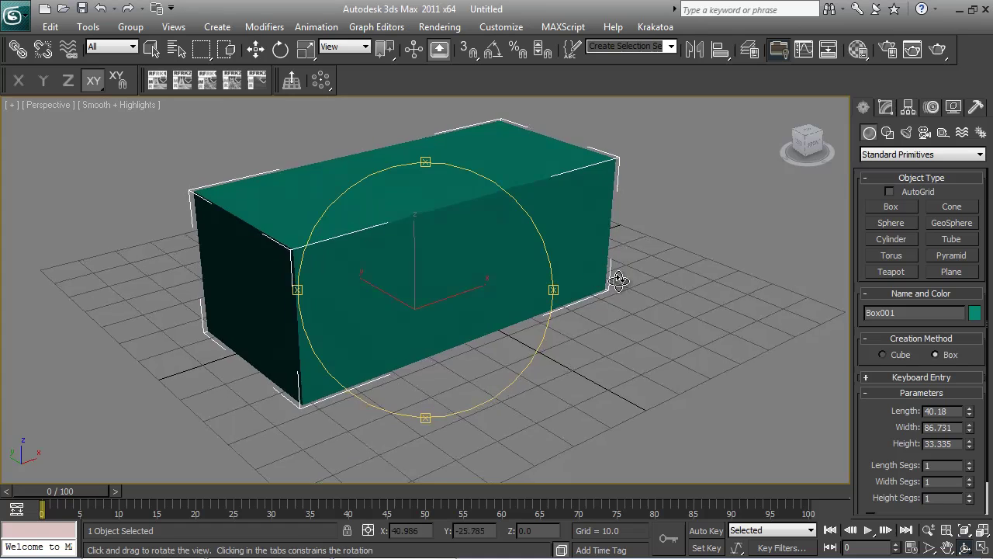
pyautogui.moveTo(441, 259)
pyautogui.mouseDown()
pyautogui.moveTo(455, 272)
pyautogui.moveTo(434, 273)
pyautogui.moveTo(439, 284)
pyautogui.mouseUp()
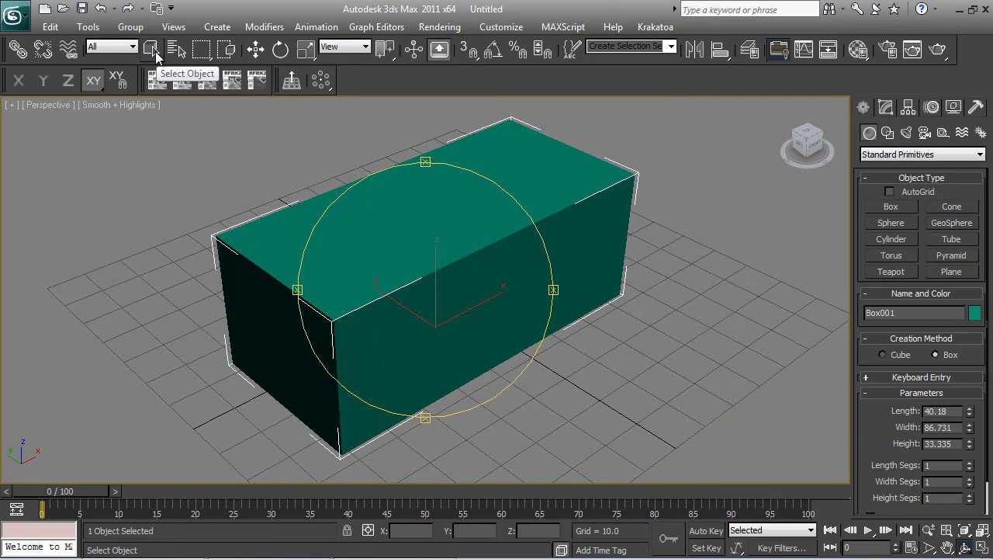
pyautogui.click(155, 52)
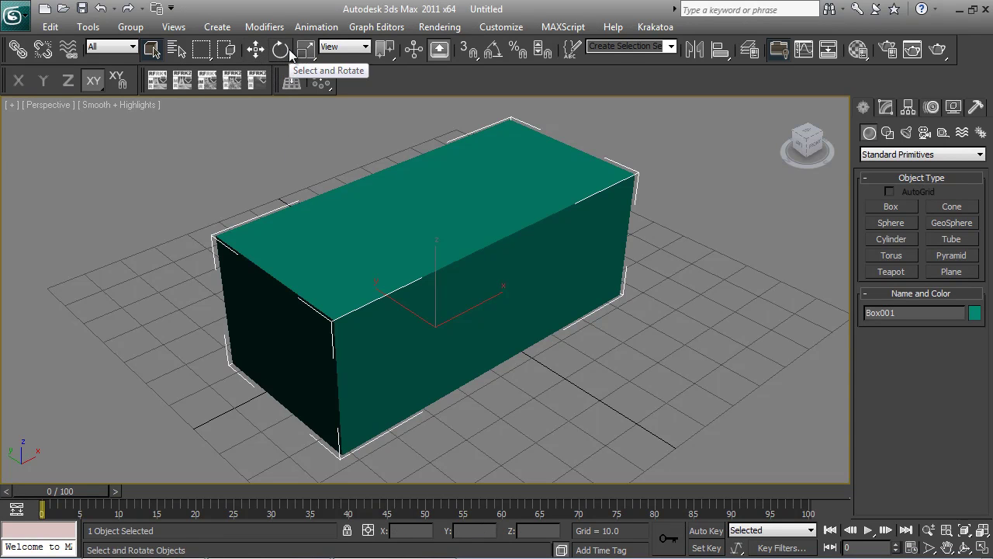
# Draw Sphere001 right of the box, then select between box and sphere and nudge the sphere.
pyautogui.click(901, 221)
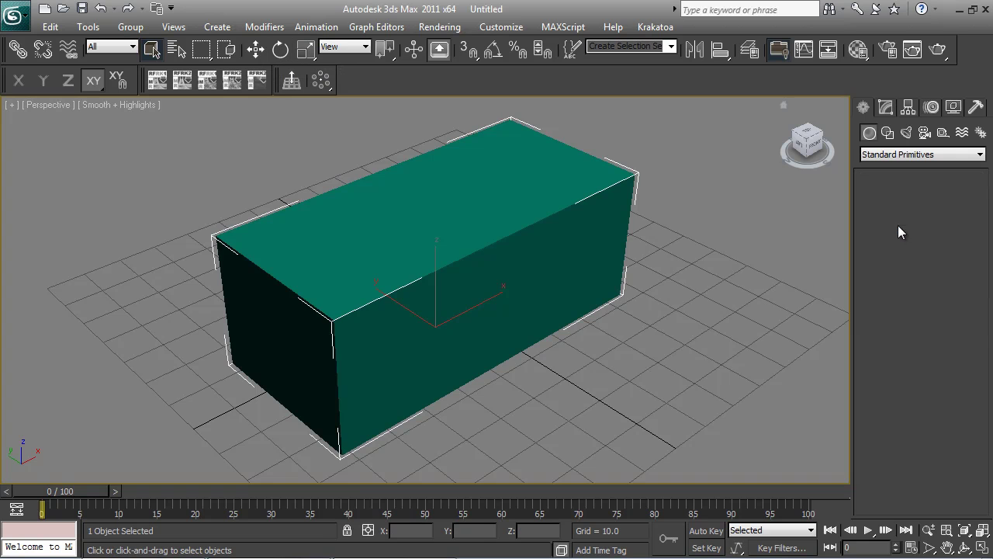
pyautogui.moveTo(701, 342); pyautogui.dragTo(745, 371)
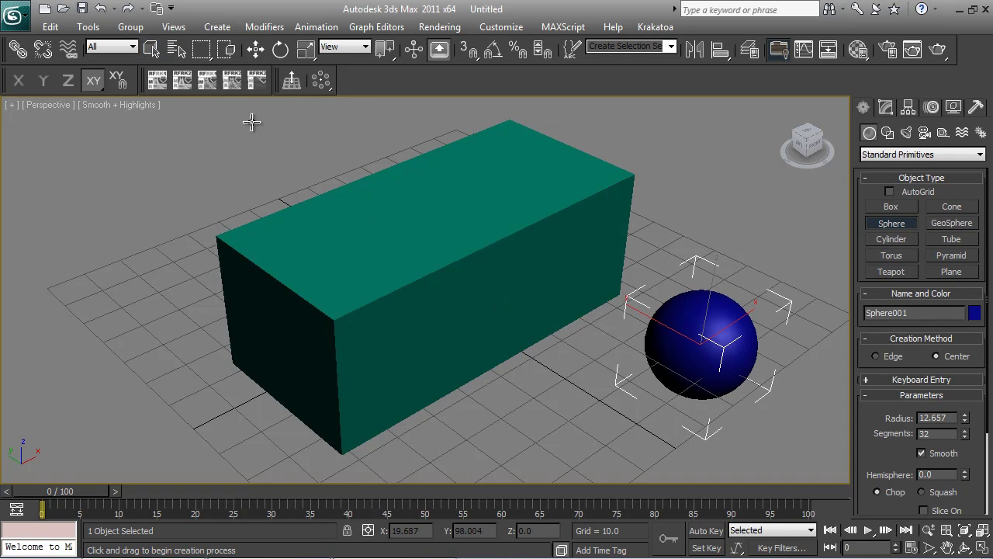
pyautogui.click(258, 51)
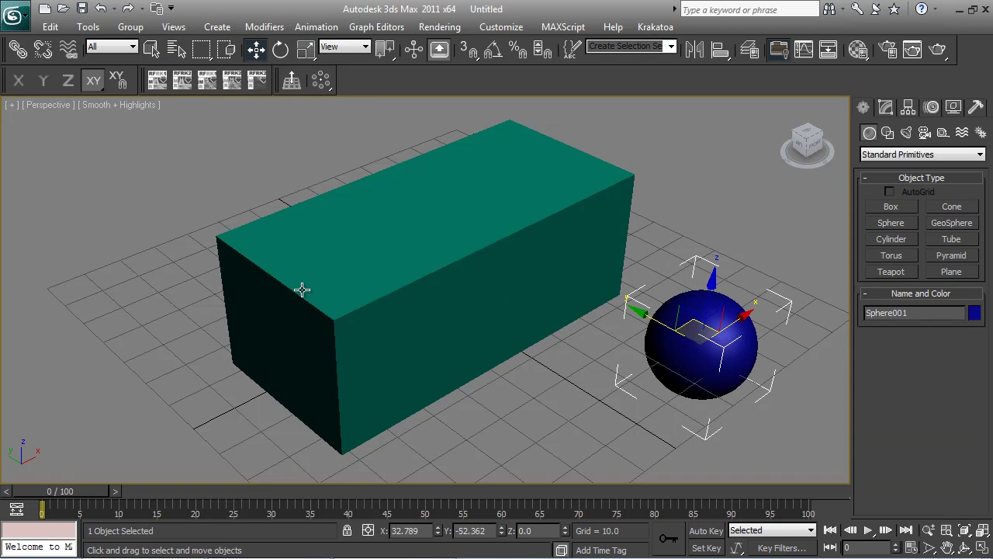
pyautogui.click(523, 273)
pyautogui.click(708, 344)
pyautogui.click(503, 272)
pyautogui.click(700, 335)
pyautogui.click(523, 275)
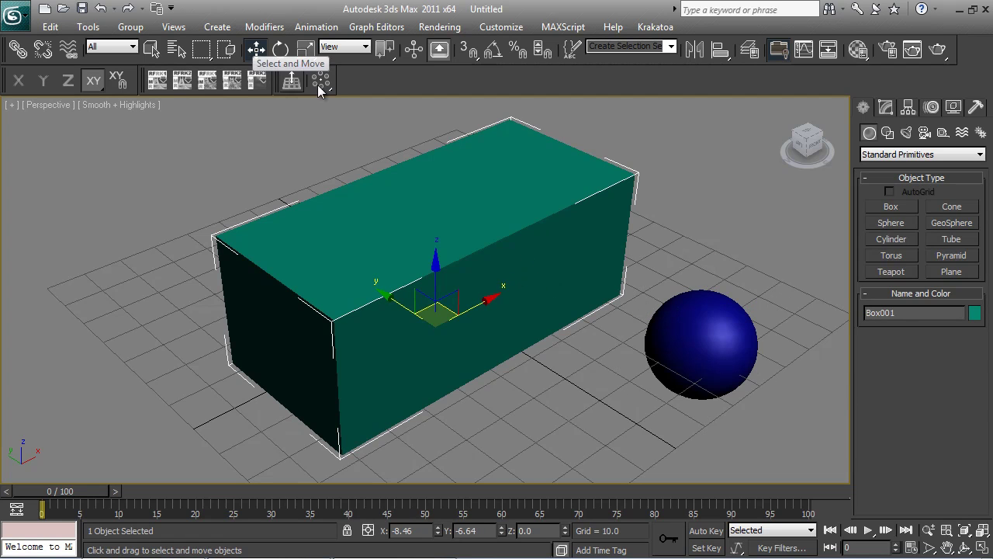
pyautogui.click(703, 327)
pyautogui.click(539, 250)
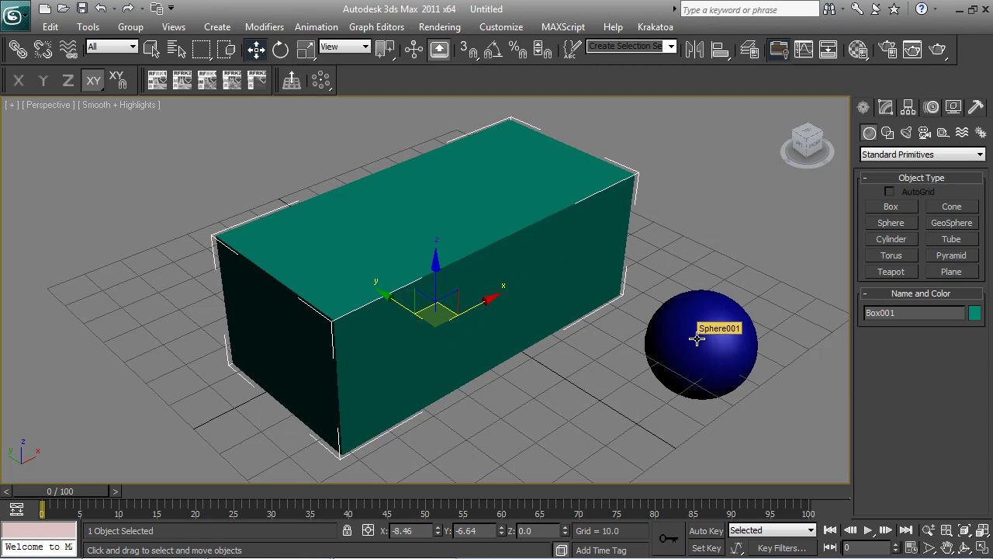
pyautogui.moveTo(687, 331)
pyautogui.mouseDown()
pyautogui.moveTo(698, 335)
pyautogui.moveTo(686, 332)
pyautogui.mouseUp()
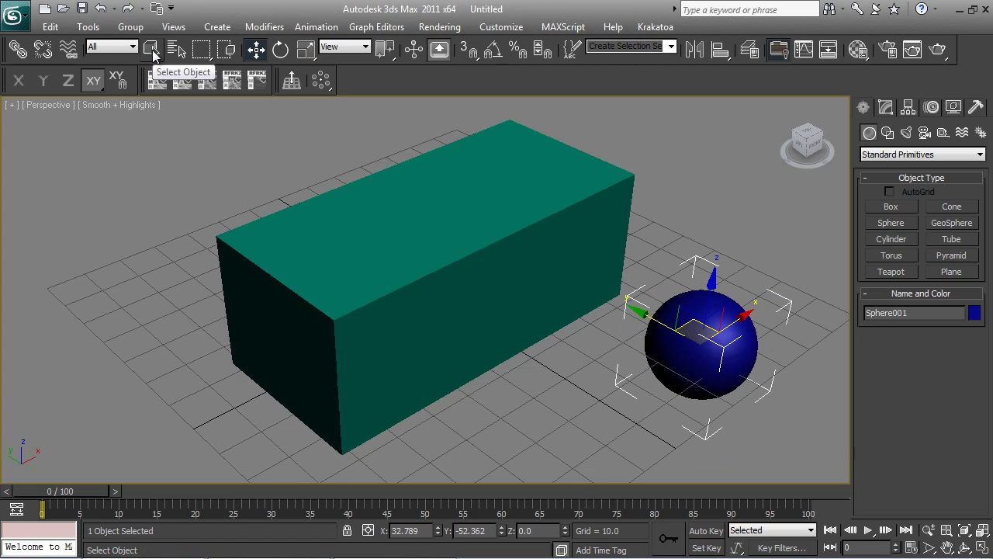
# Delete the sphere and select the teal box with Select and Move active.
pyautogui.click(152, 50)
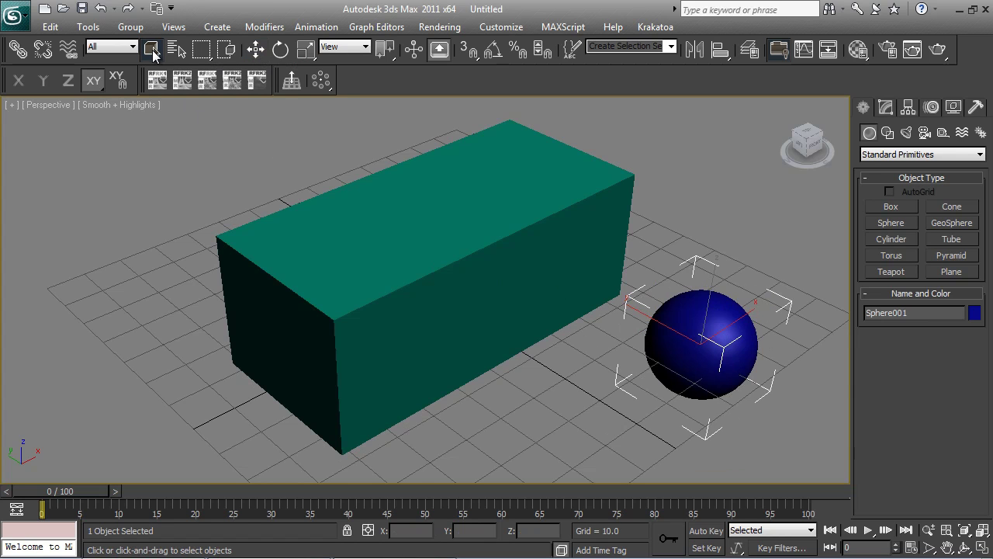
pyautogui.press('Delete')
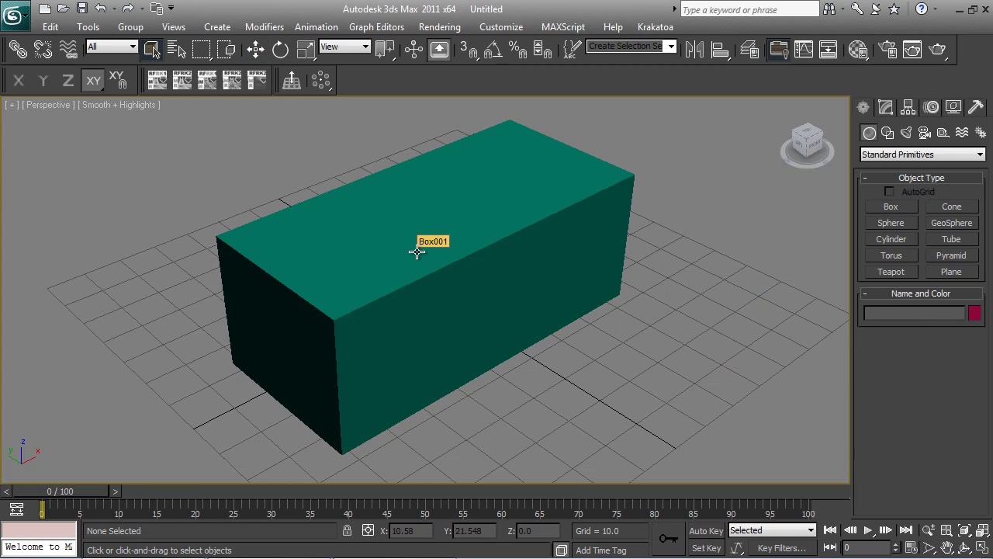
pyautogui.click(417, 252)
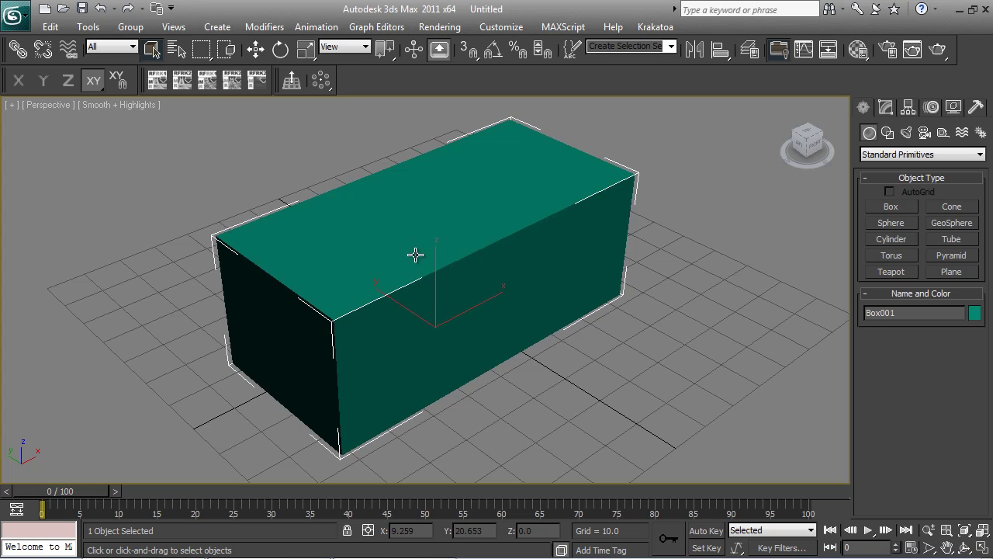
pyautogui.click(258, 51)
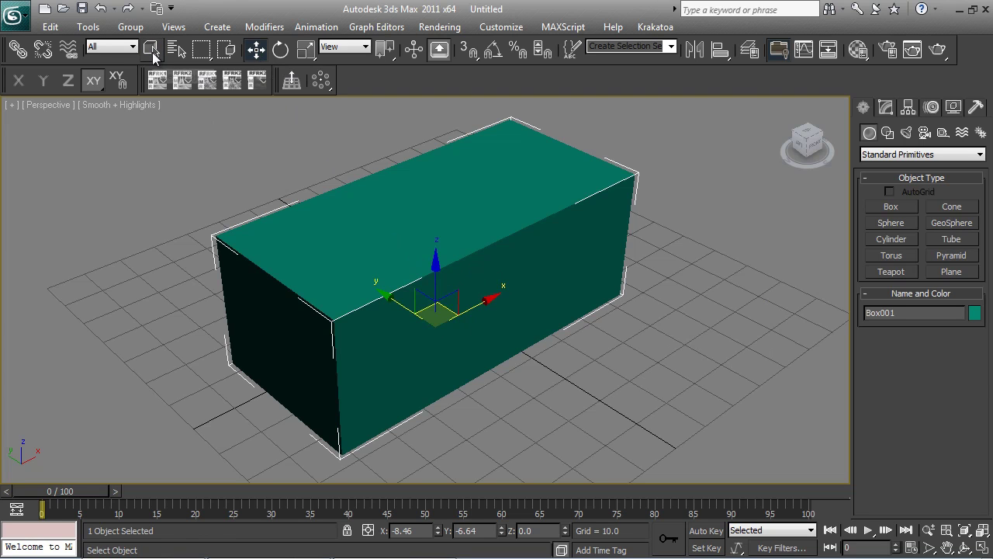
pyautogui.click(152, 50)
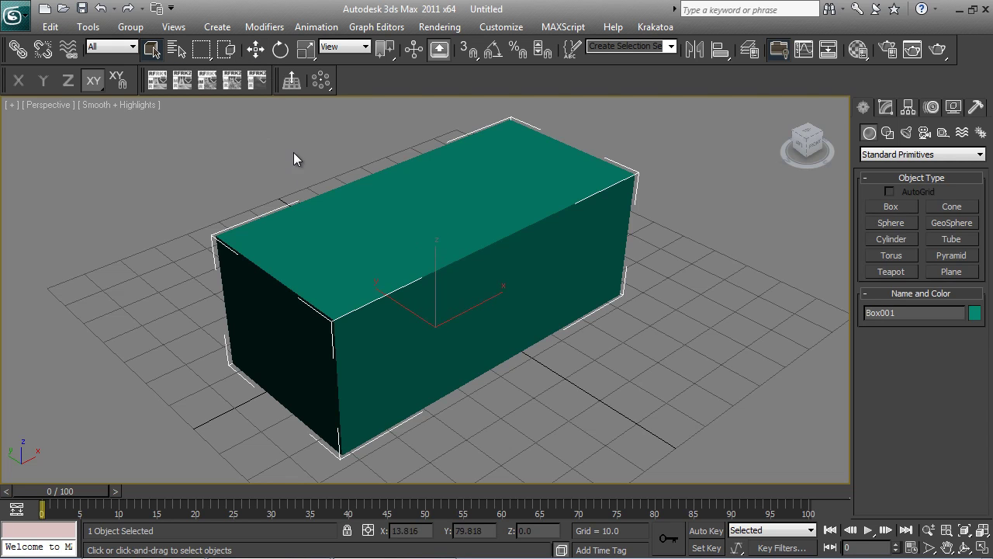
pyautogui.click(256, 51)
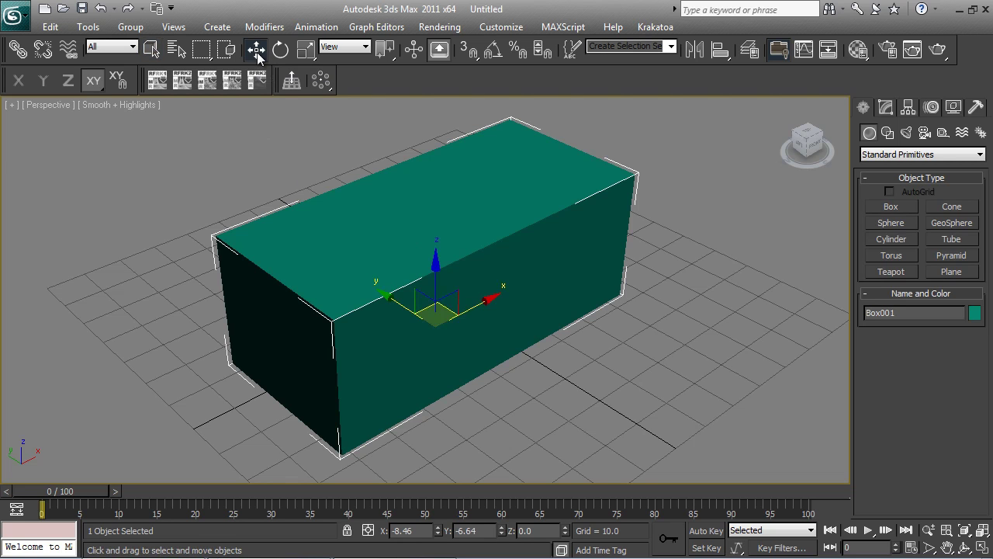
pyautogui.press('q')
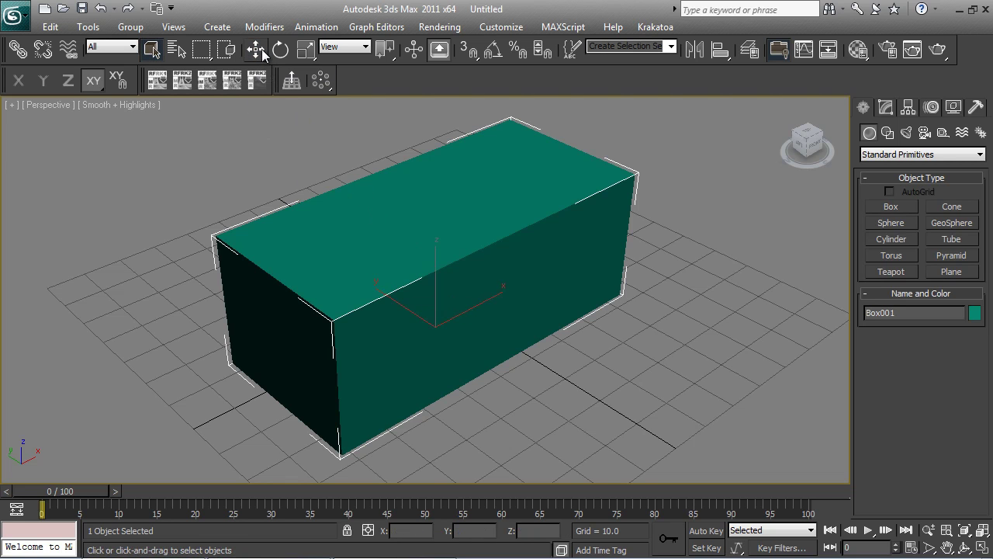
pyautogui.click(256, 50)
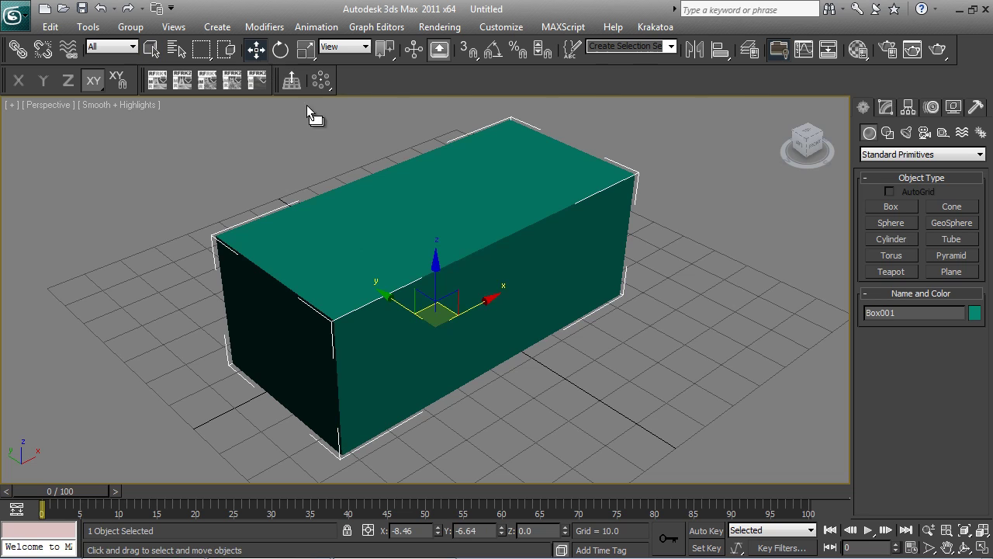
# Slide the box along its X, Y and Z arrows to about X 2.223, Y -5.852.
pyautogui.moveTo(502, 278)
pyautogui.keyDown('alt'); pyautogui.mouseDown(button='middle')
pyautogui.moveTo(510, 273)
pyautogui.moveTo(393, 293)
pyautogui.moveTo(475, 270)
pyautogui.mouseUp(button='middle'); pyautogui.keyUp('alt')
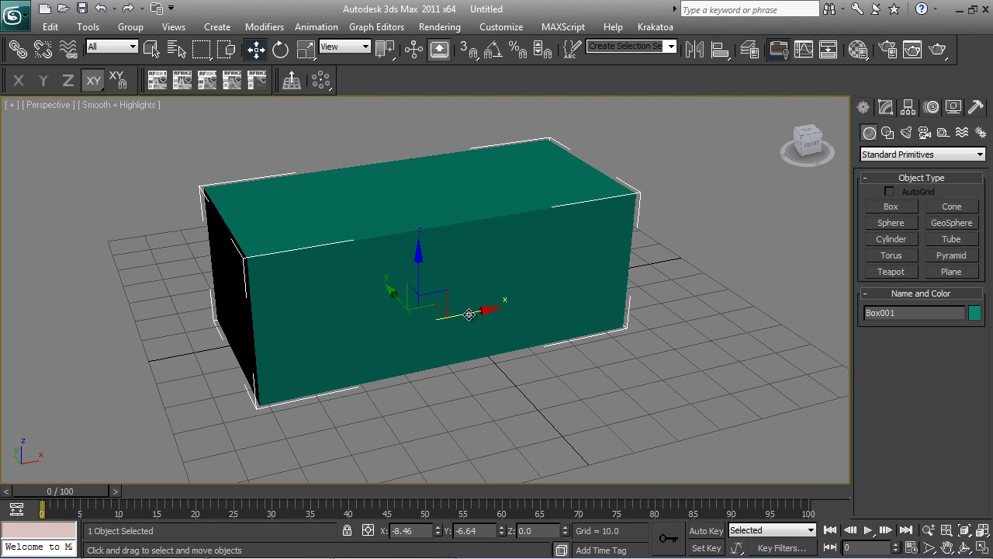
pyautogui.moveTo(471, 312)
pyautogui.mouseDown()
pyautogui.moveTo(648, 278)
pyautogui.moveTo(434, 356)
pyautogui.moveTo(297, 369)
pyautogui.moveTo(532, 454)
pyautogui.moveTo(474, 292)
pyautogui.moveTo(490, 319)
pyautogui.mouseUp()
pyautogui.moveTo(489, 319)
pyautogui.keyDown('alt'); pyautogui.mouseDown(button='middle')
pyautogui.moveTo(453, 311)
pyautogui.moveTo(452, 300)
pyautogui.mouseUp(button='middle'); pyautogui.keyUp('alt')
pyautogui.moveTo(480, 314)
pyautogui.mouseDown()
pyautogui.moveTo(549, 400)
pyautogui.moveTo(542, 309)
pyautogui.moveTo(277, 306)
pyautogui.moveTo(639, 304)
pyautogui.moveTo(494, 287)
pyautogui.mouseUp()
pyautogui.moveTo(450, 253)
pyautogui.mouseDown()
pyautogui.moveTo(455, 293)
pyautogui.moveTo(458, 166)
pyautogui.moveTo(466, 406)
pyautogui.moveTo(477, 250)
pyautogui.mouseUp()
pyautogui.moveTo(476, 250)
pyautogui.keyDown('alt'); pyautogui.mouseDown(button='middle')
pyautogui.moveTo(499, 255)
pyautogui.moveTo(472, 260)
pyautogui.mouseUp(button='middle'); pyautogui.keyUp('alt')
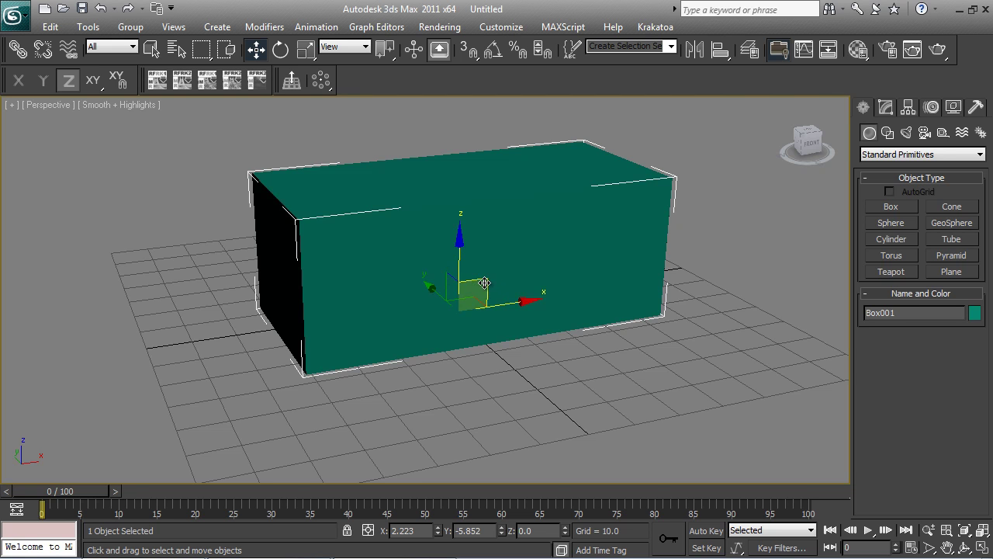
# Move the box within the ZX plane, then within the XY plane, using F8 plane constraints.
pyautogui.press('F8')
pyautogui.moveTo(485, 282)
pyautogui.mouseDown()
pyautogui.moveTo(504, 237)
pyautogui.moveTo(588, 207)
pyautogui.moveTo(761, 208)
pyautogui.moveTo(792, 266)
pyautogui.moveTo(677, 465)
pyautogui.moveTo(466, 412)
pyautogui.moveTo(599, 228)
pyautogui.moveTo(609, 335)
pyautogui.moveTo(326, 288)
pyautogui.moveTo(517, 309)
pyautogui.moveTo(558, 267)
pyautogui.moveTo(476, 281)
pyautogui.moveTo(489, 273)
pyautogui.moveTo(380, 247)
pyautogui.moveTo(441, 277)
pyautogui.mouseUp()
pyautogui.scroll(-4, 456, 288)
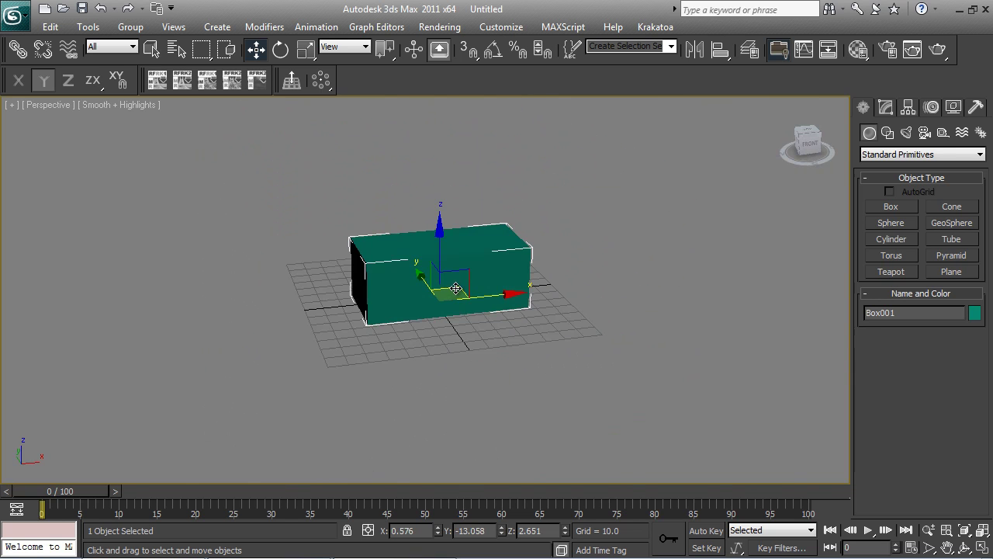
pyautogui.press('F8')
pyautogui.moveTo(454, 287)
pyautogui.mouseDown()
pyautogui.moveTo(638, 278)
pyautogui.moveTo(415, 288)
pyautogui.moveTo(399, 200)
pyautogui.moveTo(355, 137)
pyautogui.moveTo(660, 240)
pyautogui.moveTo(313, 274)
pyautogui.moveTo(594, 229)
pyautogui.moveTo(371, 341)
pyautogui.moveTo(392, 226)
pyautogui.moveTo(514, 326)
pyautogui.moveTo(446, 225)
pyautogui.moveTo(404, 272)
pyautogui.moveTo(466, 289)
pyautogui.moveTo(439, 283)
pyautogui.moveTo(394, 169)
pyautogui.moveTo(397, 396)
pyautogui.moveTo(525, 346)
pyautogui.moveTo(411, 182)
pyautogui.moveTo(365, 303)
pyautogui.moveTo(434, 281)
pyautogui.mouseUp()
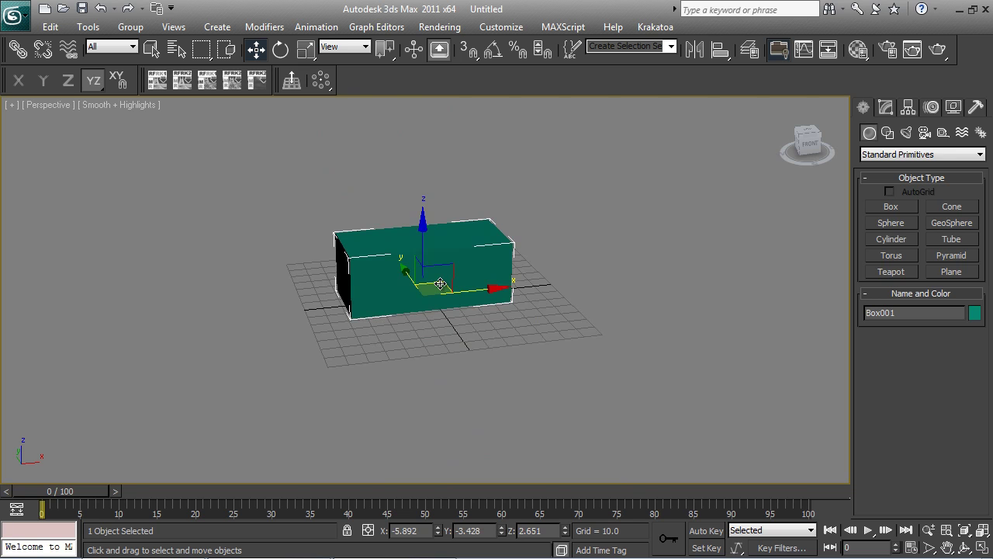
pyautogui.click(281, 50)
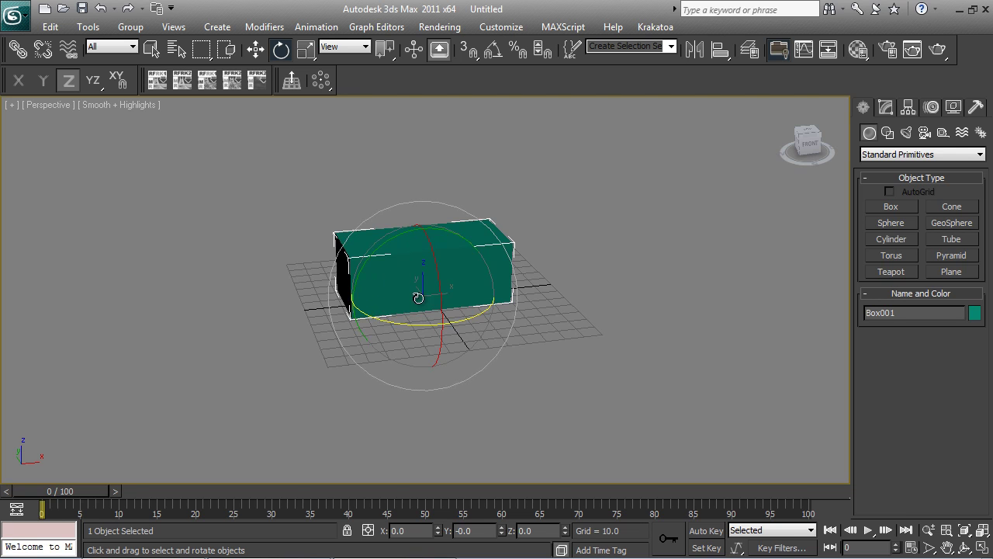
# Zoom in and rotate the box 141.713 degrees about its Z axis.
pyautogui.scroll(1, 425, 297)
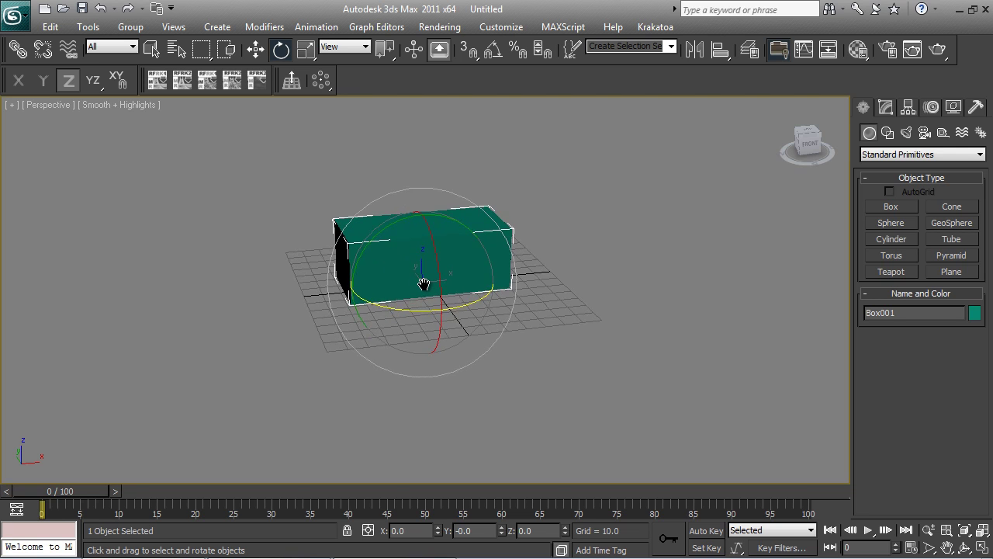
pyautogui.scroll(2, 426, 298)
pyautogui.scroll(2, 428, 299)
pyautogui.scroll(2, 431, 300)
pyautogui.scroll(3, 432, 301)
pyautogui.scroll(-3, 435, 303)
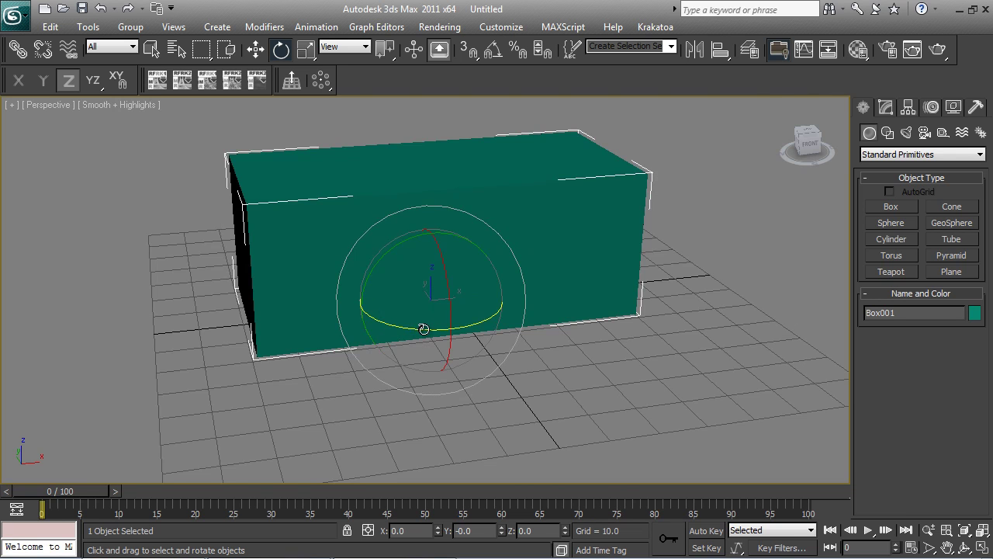
pyautogui.moveTo(389, 322)
pyautogui.mouseDown()
pyautogui.moveTo(434, 343)
pyautogui.moveTo(311, 328)
pyautogui.moveTo(496, 326)
pyautogui.moveTo(360, 334)
pyautogui.moveTo(394, 339)
pyautogui.moveTo(381, 353)
pyautogui.mouseUp()
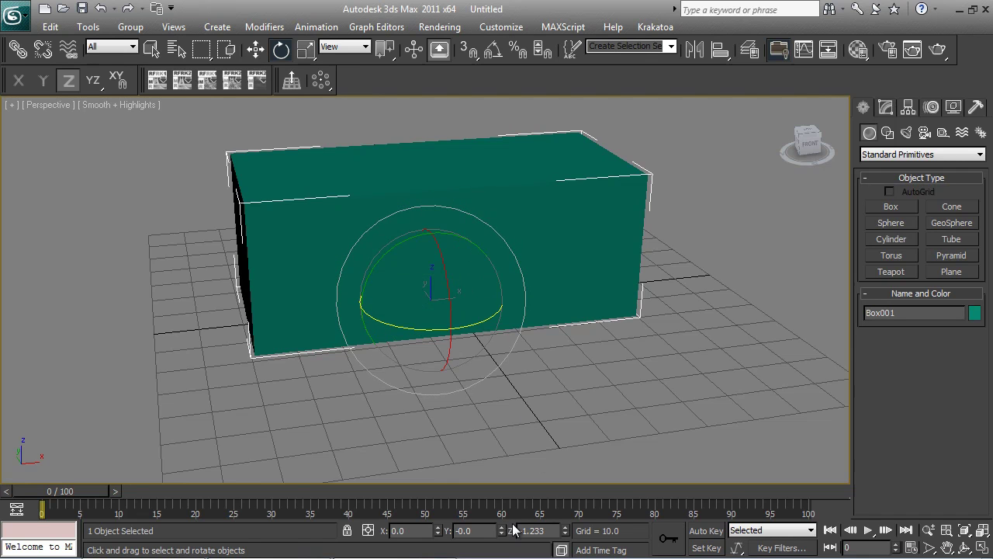
pyautogui.moveTo(408, 329)
pyautogui.mouseDown()
pyautogui.moveTo(696, 338)
pyautogui.moveTo(450, 343)
pyautogui.moveTo(594, 333)
pyautogui.moveTo(777, 353)
pyautogui.moveTo(45, 373)
pyautogui.moveTo(240, 399)
pyautogui.moveTo(839, 411)
pyautogui.moveTo(208, 278)
pyautogui.moveTo(223, 319)
pyautogui.moveTo(90, 310)
pyautogui.moveTo(160, 328)
pyautogui.mouseUp()
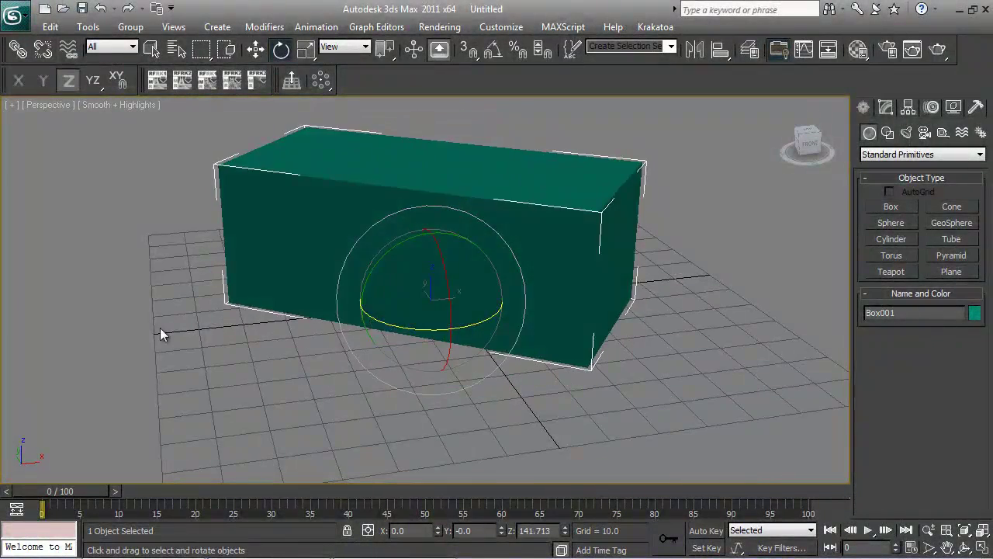
# Undo the Z spin, then try tilts about X and Y and cancel each one.
pyautogui.hotkey('ctrl', 'z')
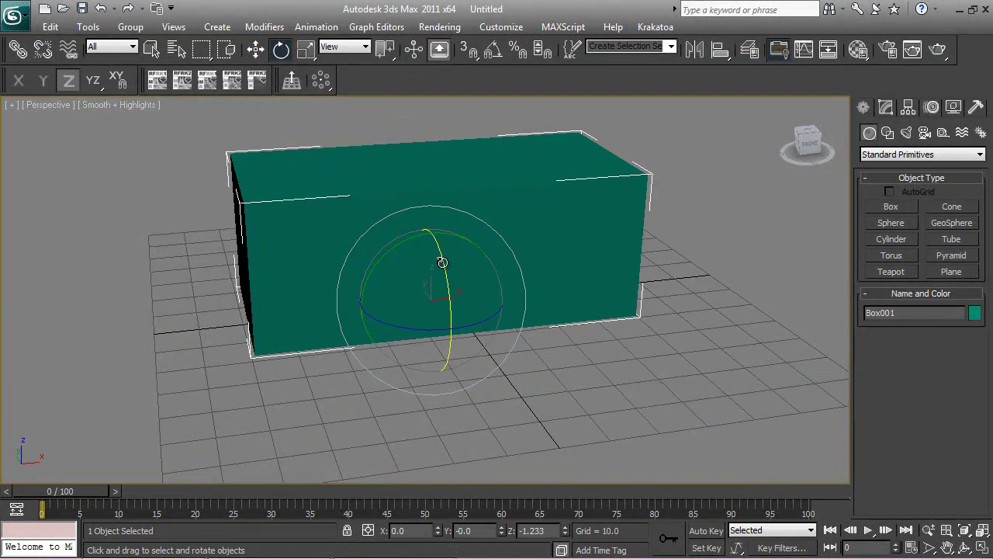
pyautogui.moveTo(447, 263)
pyautogui.mouseDown()
pyautogui.moveTo(461, 420)
pyautogui.moveTo(473, 389)
pyautogui.moveTo(510, 426)
pyautogui.moveTo(482, 290)
pyautogui.moveTo(454, 237)
pyautogui.moveTo(464, 335)
pyautogui.mouseUp()
pyautogui.hotkey('ctrl', 'z')
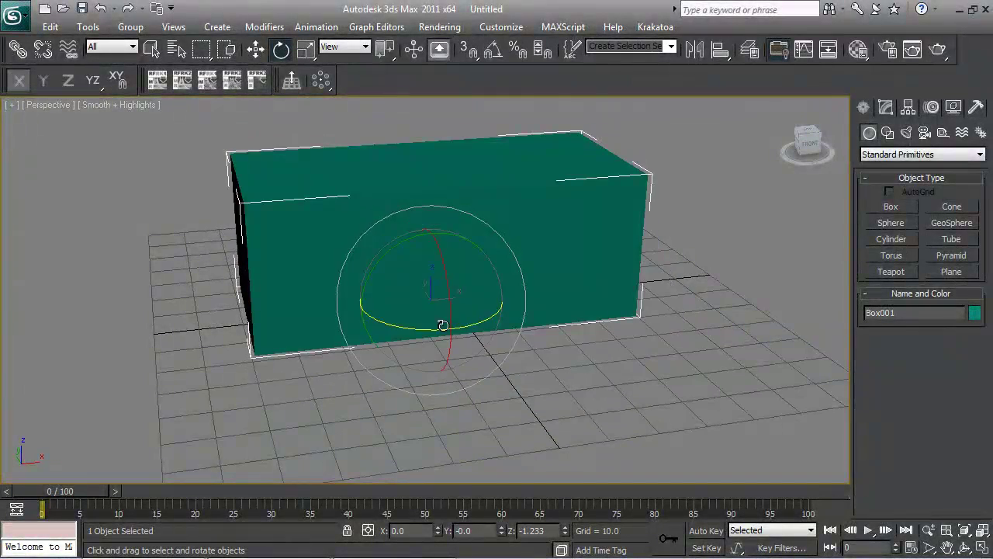
pyautogui.moveTo(368, 271)
pyautogui.mouseDown()
pyautogui.moveTo(415, 228)
pyautogui.moveTo(603, 202)
pyautogui.moveTo(421, 159)
pyautogui.moveTo(489, 238)
pyautogui.moveTo(328, 272)
pyautogui.moveTo(423, 276)
pyautogui.mouseUp()
pyautogui.rightClick(423, 277)
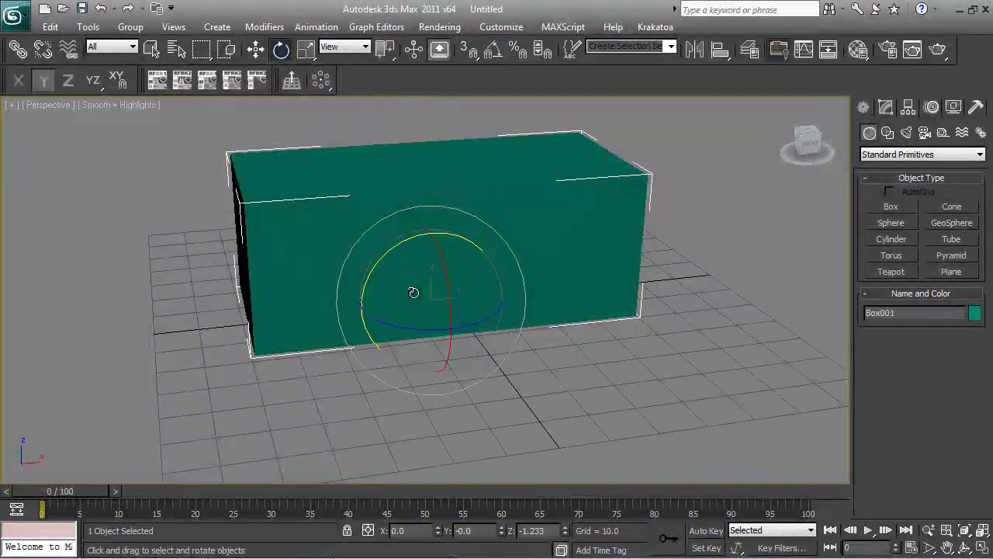
# Try free rotations, cancel back to 0.0 rotation on all axes, and zoom out.
pyautogui.moveTo(413, 287)
pyautogui.mouseDown()
pyautogui.moveTo(446, 406)
pyautogui.moveTo(365, 210)
pyautogui.moveTo(484, 239)
pyautogui.moveTo(477, 321)
pyautogui.moveTo(390, 331)
pyautogui.moveTo(421, 332)
pyautogui.moveTo(428, 259)
pyautogui.moveTo(432, 300)
pyautogui.mouseUp()
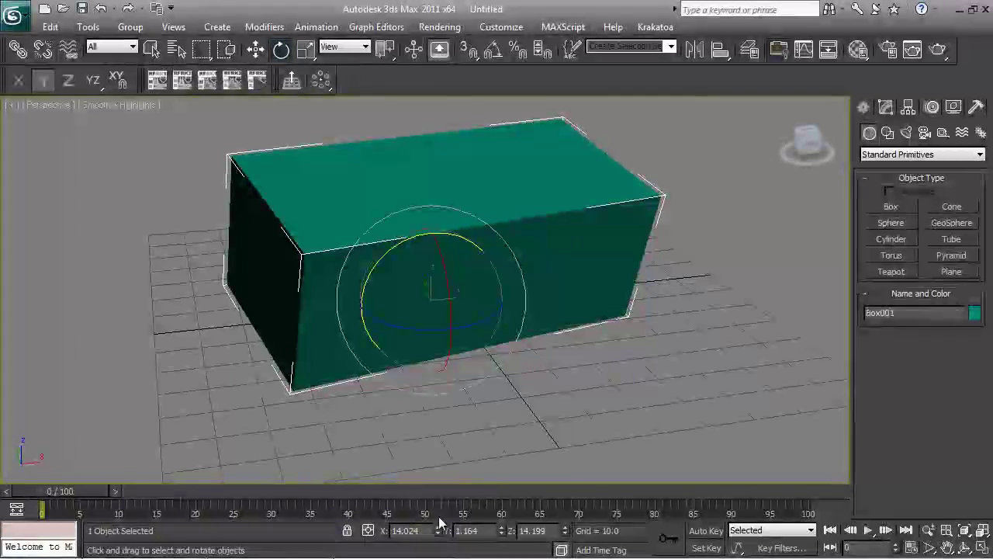
pyautogui.moveTo(412, 281)
pyautogui.mouseDown()
pyautogui.moveTo(435, 228)
pyautogui.moveTo(563, 332)
pyautogui.moveTo(430, 368)
pyautogui.moveTo(367, 286)
pyautogui.moveTo(428, 232)
pyautogui.moveTo(467, 299)
pyautogui.mouseUp()
pyautogui.rightClick(467, 299)
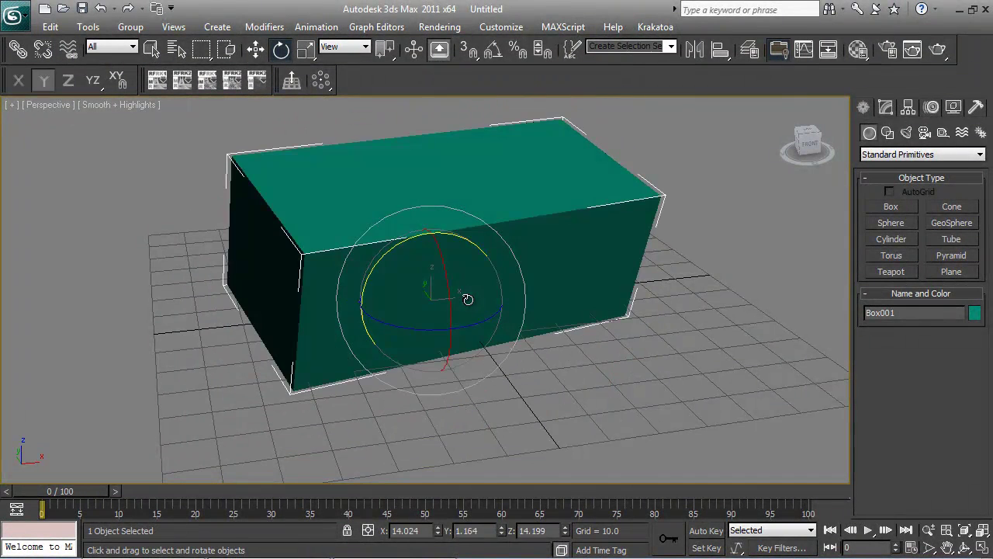
pyautogui.scroll(-4, 427, 264)
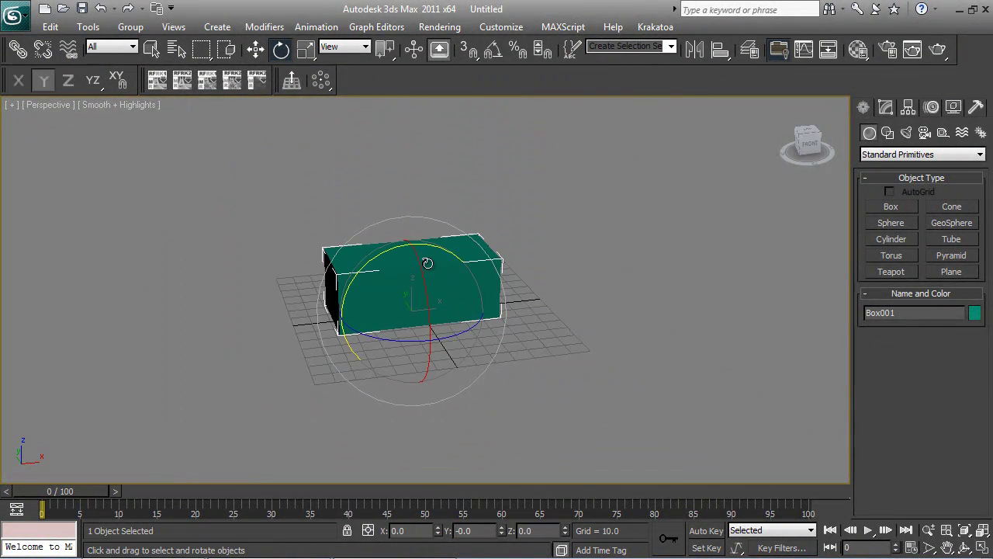
# Scale the box uniformly, then widen it in X-Y and alter its height (≈83.6%, 87.0%, 82.0%).
pyautogui.click(306, 49)
pyautogui.press('z')
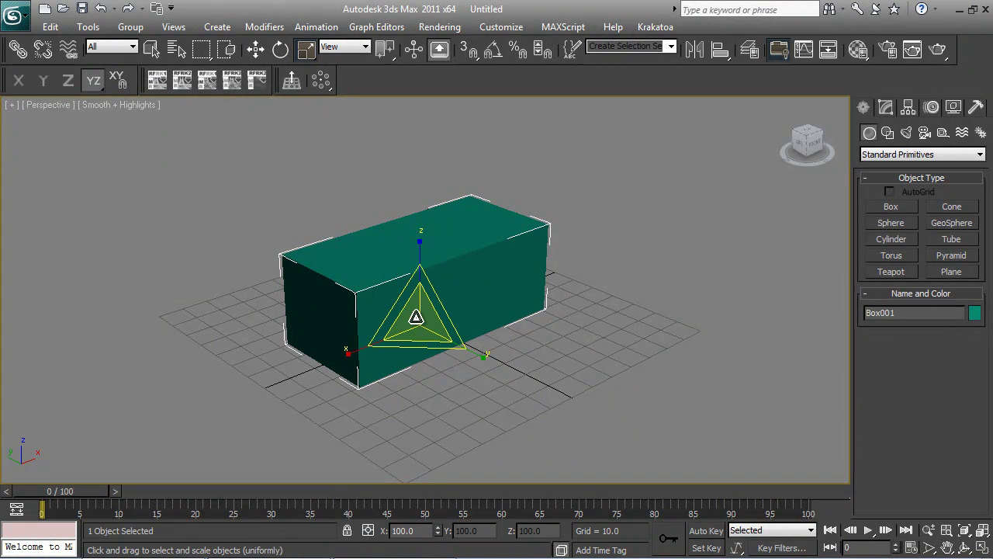
pyautogui.moveTo(419, 317); pyautogui.dragTo(408, 402)
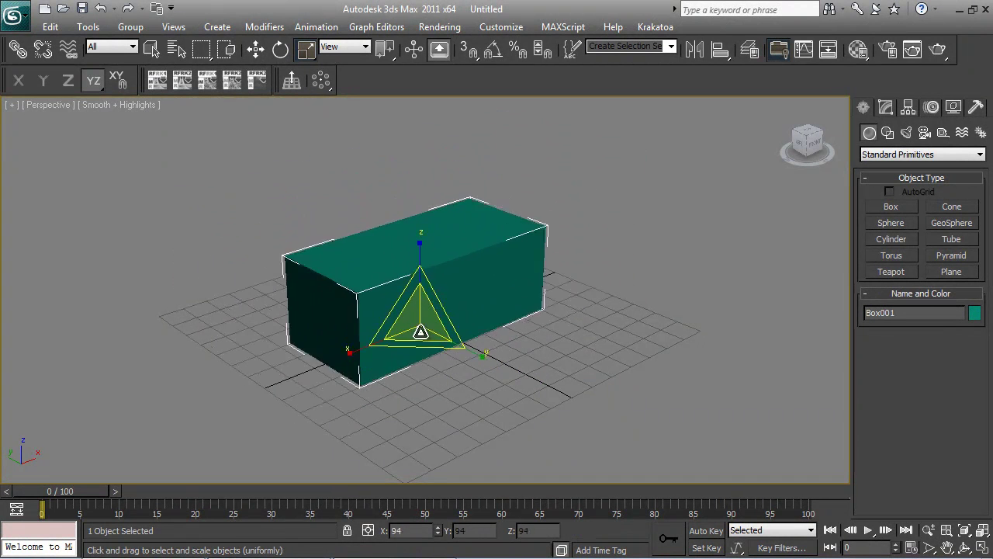
pyautogui.moveTo(407, 401)
pyautogui.mouseDown()
pyautogui.moveTo(441, 316)
pyautogui.moveTo(441, 389)
pyautogui.mouseUp()
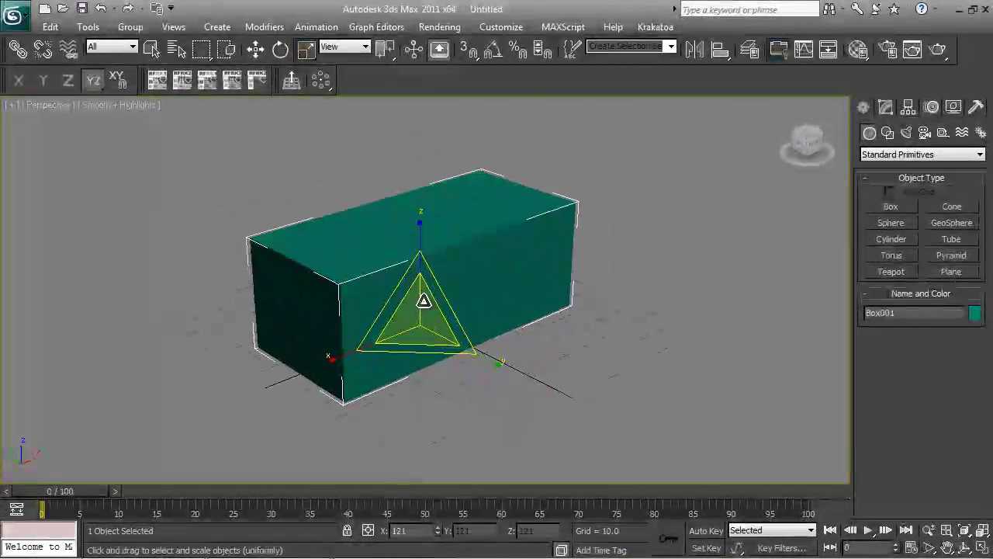
pyautogui.moveTo(435, 281)
pyautogui.mouseDown()
pyautogui.moveTo(433, 311)
pyautogui.moveTo(474, 268)
pyautogui.moveTo(545, 255)
pyautogui.moveTo(595, 308)
pyautogui.moveTo(458, 341)
pyautogui.moveTo(411, 375)
pyautogui.moveTo(505, 306)
pyautogui.moveTo(458, 363)
pyautogui.moveTo(351, 253)
pyautogui.moveTo(365, 272)
pyautogui.moveTo(358, 284)
pyautogui.moveTo(377, 300)
pyautogui.mouseUp()
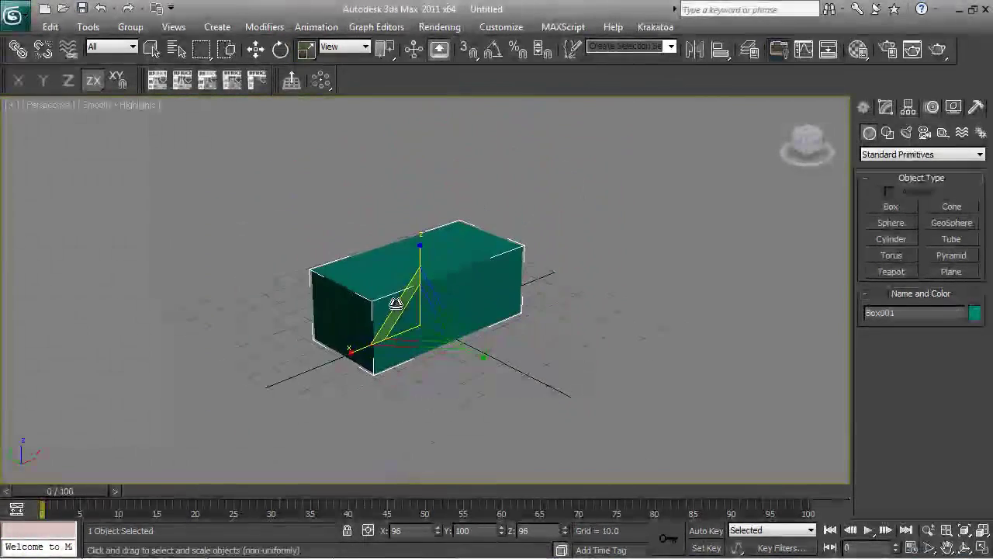
pyautogui.moveTo(422, 348)
pyautogui.mouseDown()
pyautogui.moveTo(390, 392)
pyautogui.moveTo(455, 318)
pyautogui.moveTo(426, 399)
pyautogui.moveTo(427, 351)
pyautogui.mouseUp()
pyautogui.moveTo(422, 250)
pyautogui.mouseDown()
pyautogui.moveTo(436, 152)
pyautogui.moveTo(453, 297)
pyautogui.moveTo(466, 162)
pyautogui.moveTo(465, 265)
pyautogui.moveTo(450, 169)
pyautogui.moveTo(450, 230)
pyautogui.moveTo(463, 248)
pyautogui.mouseUp()
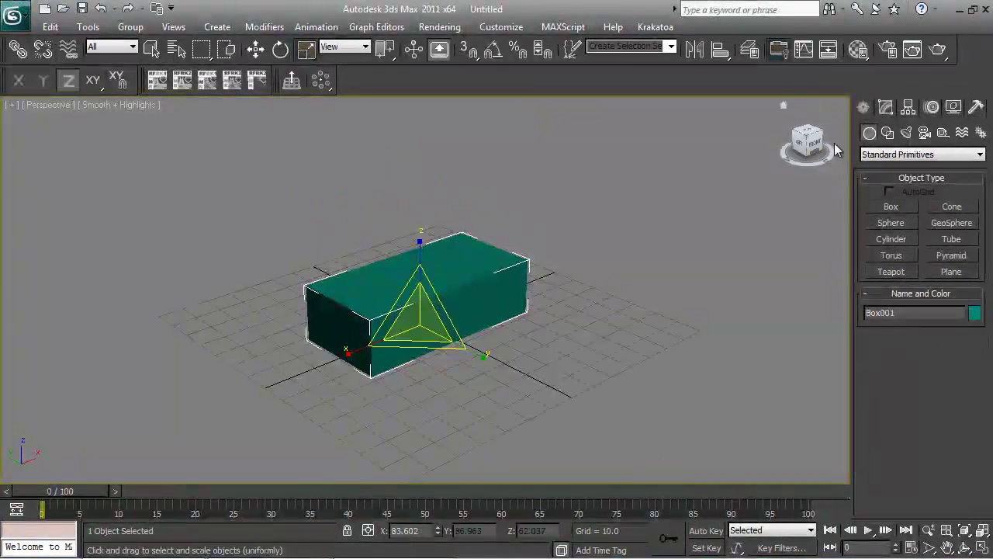
# Show Box001 in the Modify panel and squash its height to about 42.2% on Z.
pyautogui.click(886, 110)
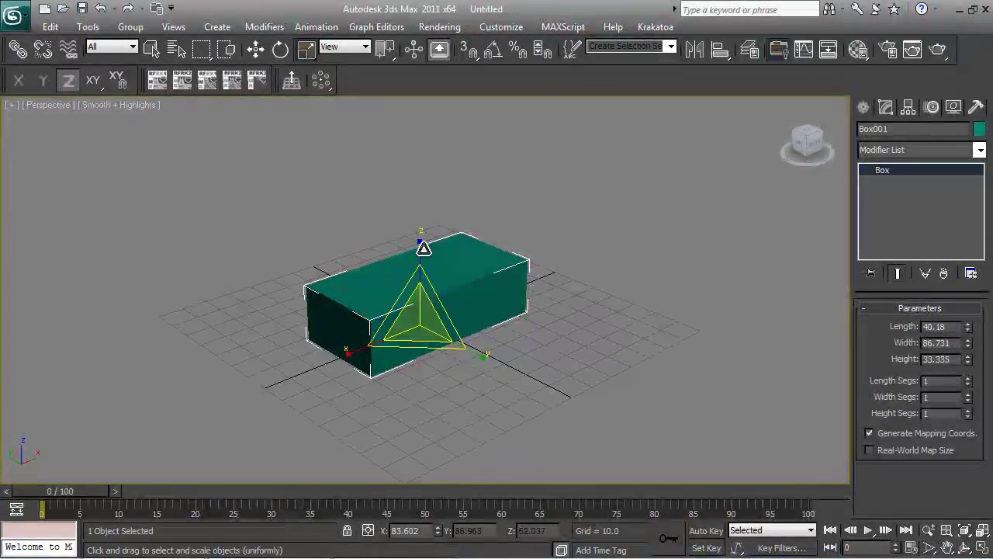
pyautogui.moveTo(422, 249)
pyautogui.mouseDown()
pyautogui.moveTo(435, 137)
pyautogui.moveTo(430, 270)
pyautogui.moveTo(437, 162)
pyautogui.moveTo(441, 282)
pyautogui.moveTo(446, 157)
pyautogui.moveTo(439, 257)
pyautogui.moveTo(447, 198)
pyautogui.moveTo(474, 284)
pyautogui.moveTo(473, 184)
pyautogui.moveTo(480, 290)
pyautogui.moveTo(479, 184)
pyautogui.moveTo(479, 272)
pyautogui.moveTo(524, 164)
pyautogui.moveTo(533, 226)
pyautogui.mouseUp()
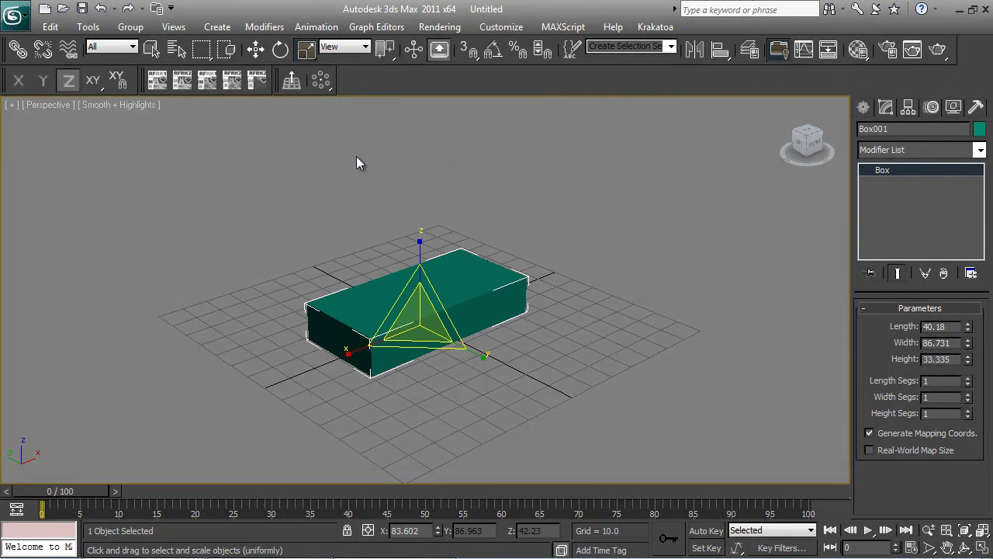
# Enlarge the box slightly, then use Non-uniform Scale to stretch it taller and wider.
pyautogui.click(316, 59)
pyautogui.moveTo(312, 55); pyautogui.dragTo(309, 100)
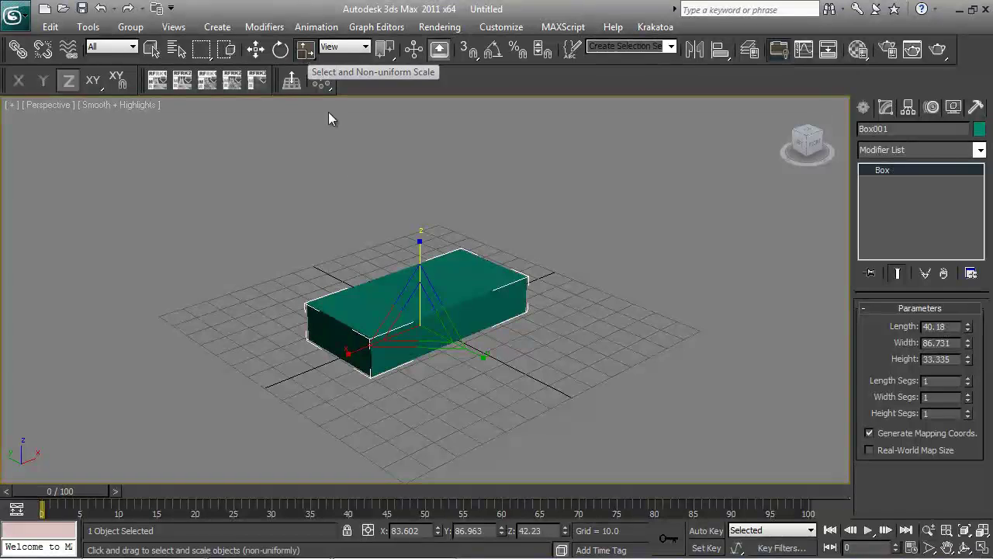
pyautogui.moveTo(412, 317)
pyautogui.mouseDown()
pyautogui.moveTo(433, 308)
pyautogui.moveTo(426, 265)
pyautogui.moveTo(437, 261)
pyautogui.moveTo(474, 352)
pyautogui.mouseUp()
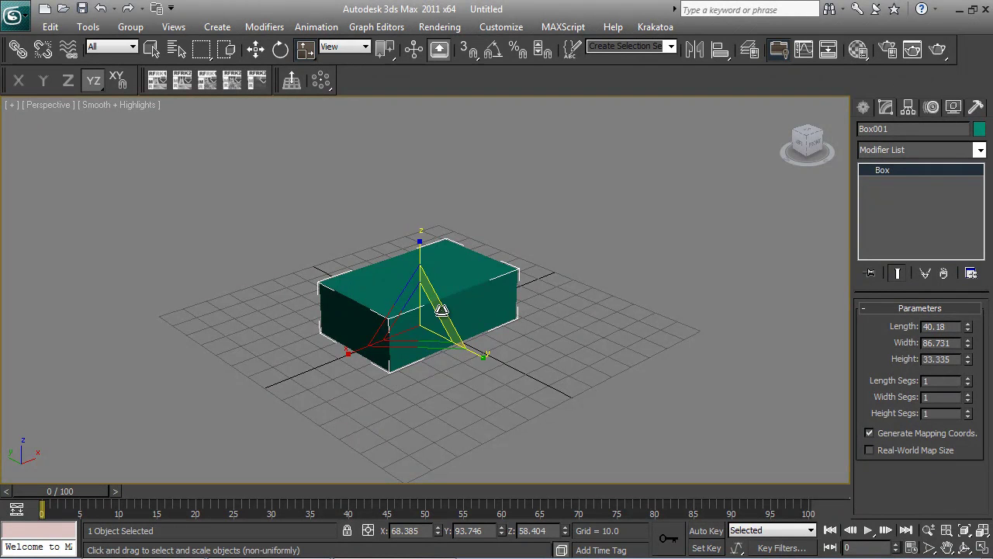
pyautogui.moveTo(443, 308)
pyautogui.mouseDown()
pyautogui.moveTo(489, 230)
pyautogui.moveTo(466, 317)
pyautogui.mouseUp()
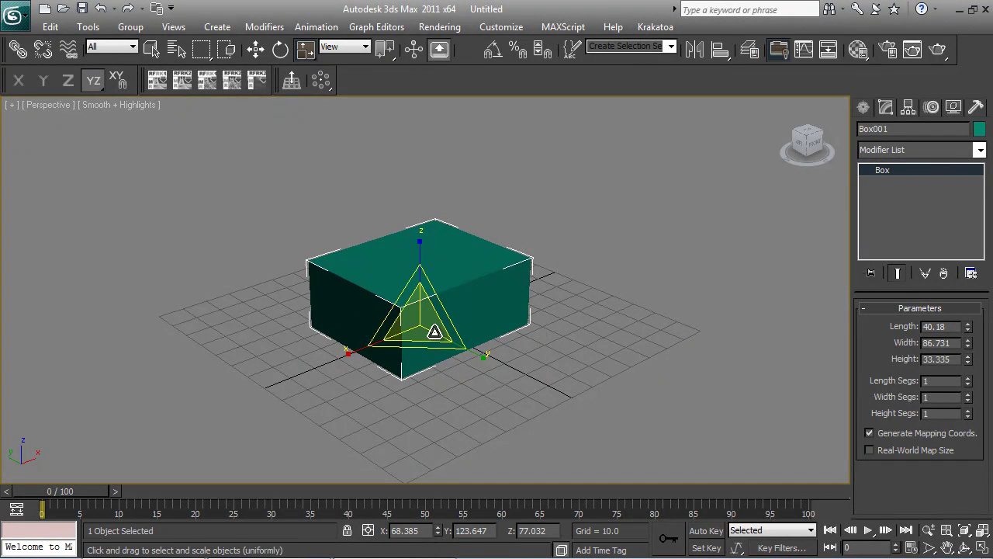
pyautogui.moveTo(441, 311)
pyautogui.mouseDown()
pyautogui.moveTo(497, 265)
pyautogui.moveTo(439, 349)
pyautogui.moveTo(481, 305)
pyautogui.moveTo(450, 355)
pyautogui.moveTo(481, 281)
pyautogui.moveTo(462, 318)
pyautogui.moveTo(484, 232)
pyautogui.moveTo(455, 339)
pyautogui.mouseUp()
# Squash the box to roughly 57.3%, 107.8% and 67.2% scale on X, Y and Z.
pyautogui.moveTo(313, 56); pyautogui.dragTo(306, 129)
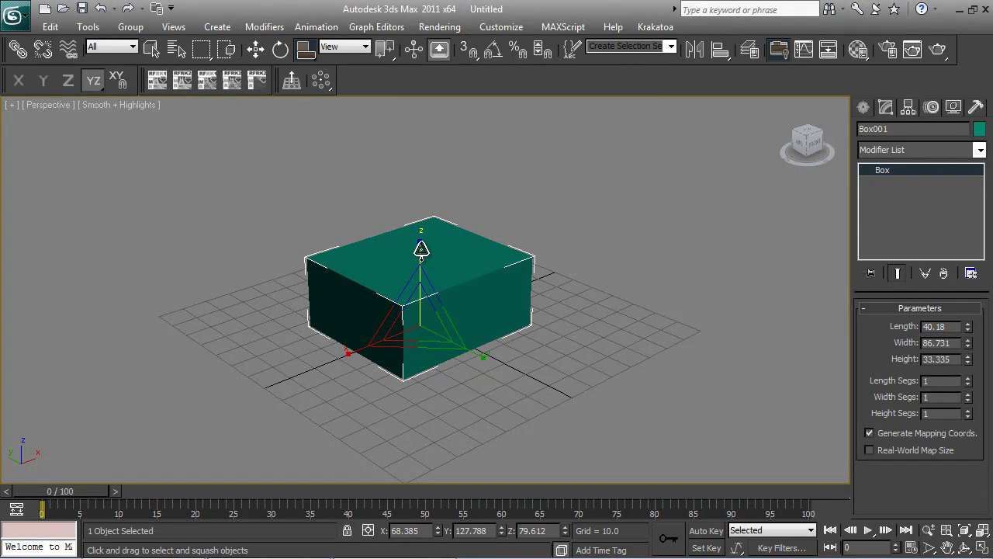
pyautogui.moveTo(427, 277)
pyautogui.mouseDown()
pyautogui.moveTo(440, 362)
pyautogui.moveTo(456, 216)
pyautogui.moveTo(440, 471)
pyautogui.moveTo(419, 277)
pyautogui.moveTo(452, 268)
pyautogui.moveTo(433, 472)
pyautogui.moveTo(499, 284)
pyautogui.moveTo(415, 489)
pyautogui.moveTo(421, 419)
pyautogui.mouseUp()
pyautogui.moveTo(305, 49); pyautogui.dragTo(308, 83)
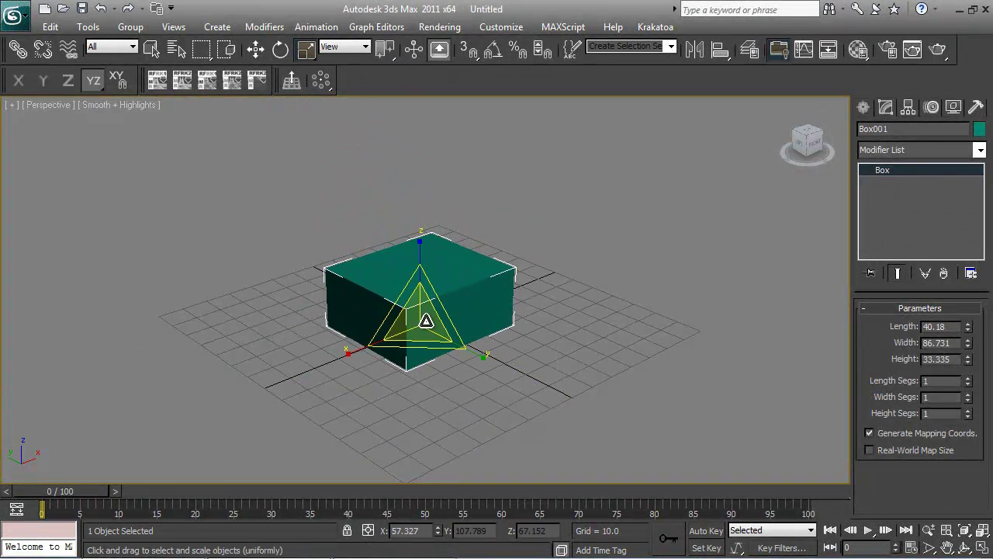
pyautogui.press('w')
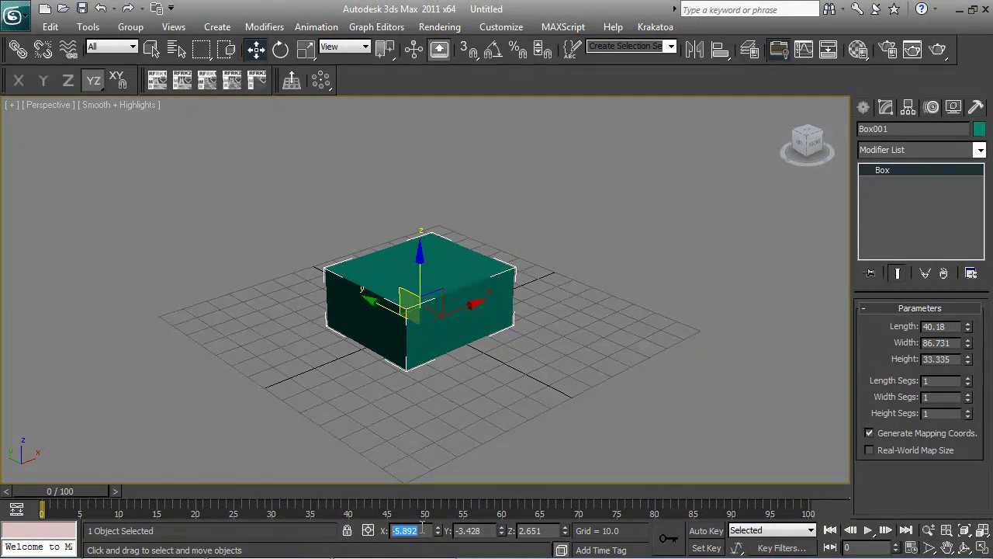
# Enter X 15 and Y 20, try Z 50, then settle on Z -20 below the grid.
pyautogui.press('Return')
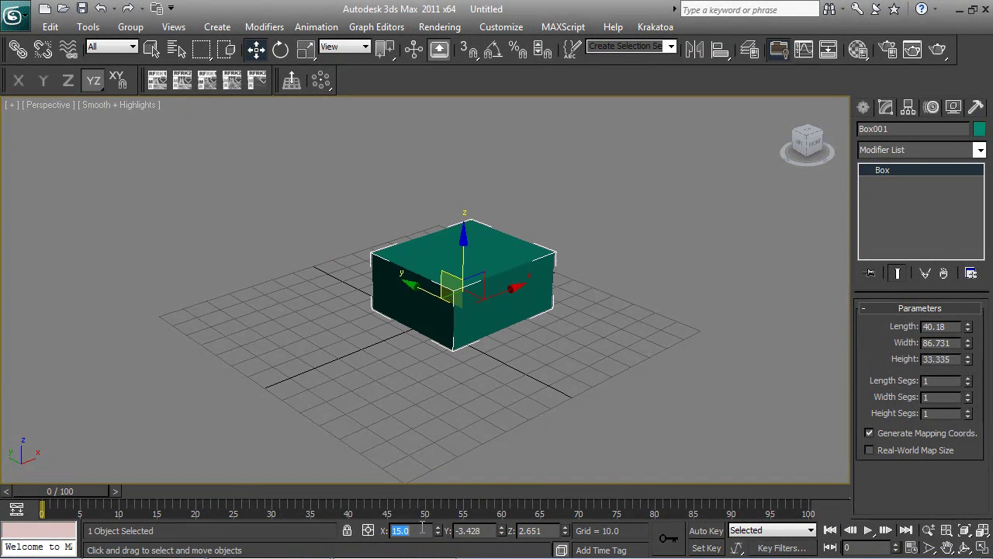
pyautogui.write('20')
pyautogui.press('Return')
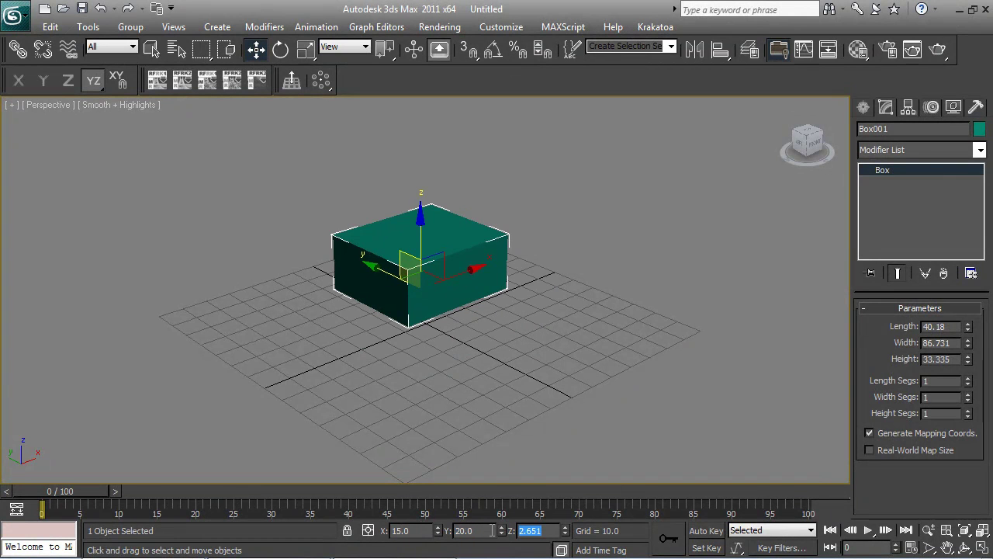
pyautogui.write('50')
pyautogui.press('Return')
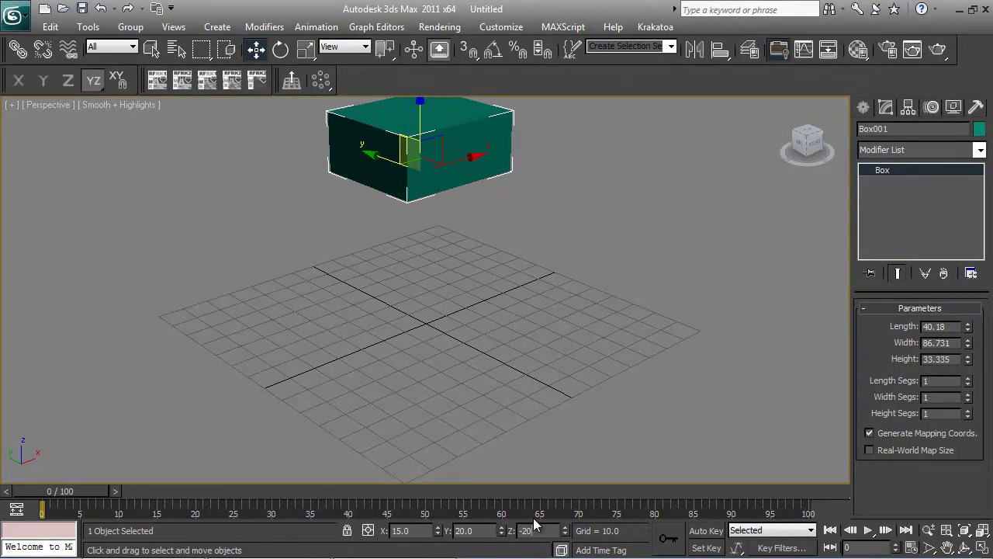
pyautogui.press('Return')
pyautogui.moveTo(477, 351)
pyautogui.keyDown('alt'); pyautogui.mouseDown(button='middle')
pyautogui.moveTo(506, 381)
pyautogui.moveTo(476, 370)
pyautogui.mouseUp(button='middle'); pyautogui.keyUp('alt')
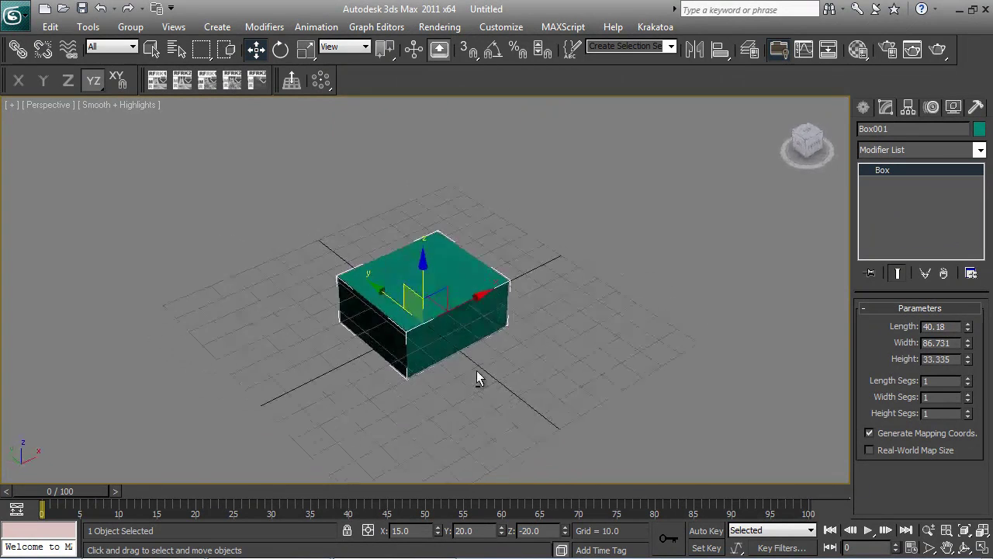